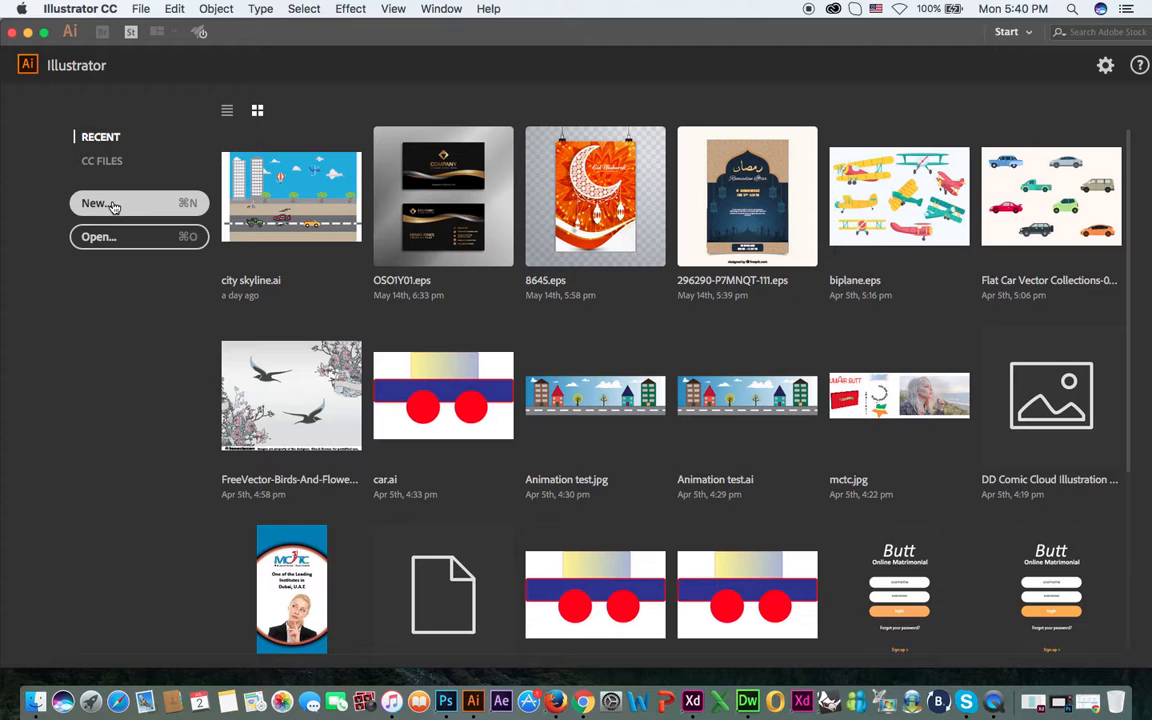
pyautogui.click(158, 210)
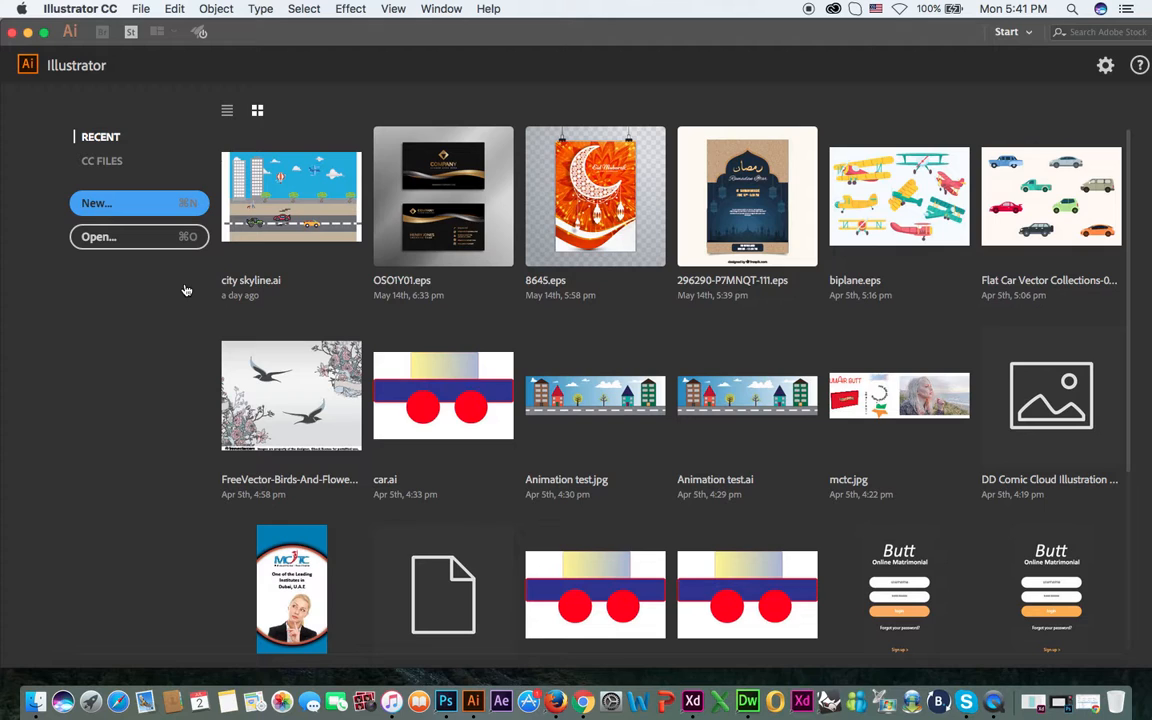
pyautogui.press('super+n')
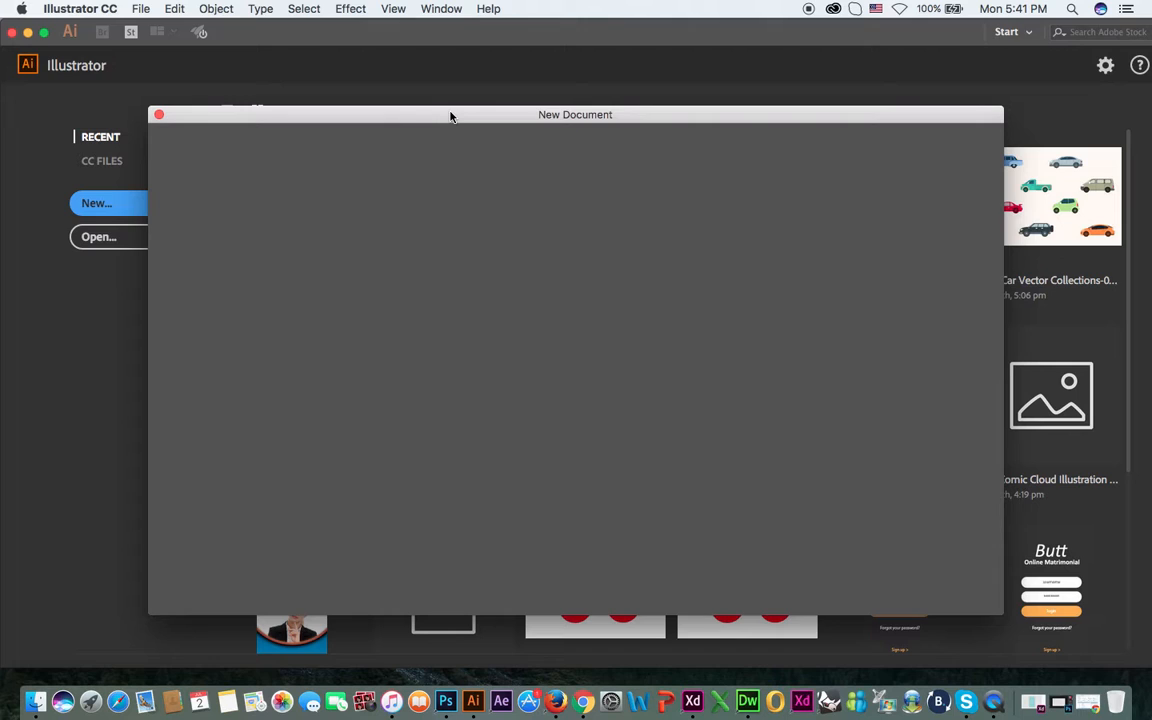
pyautogui.moveTo(443, 118); pyautogui.dragTo(436, 123)
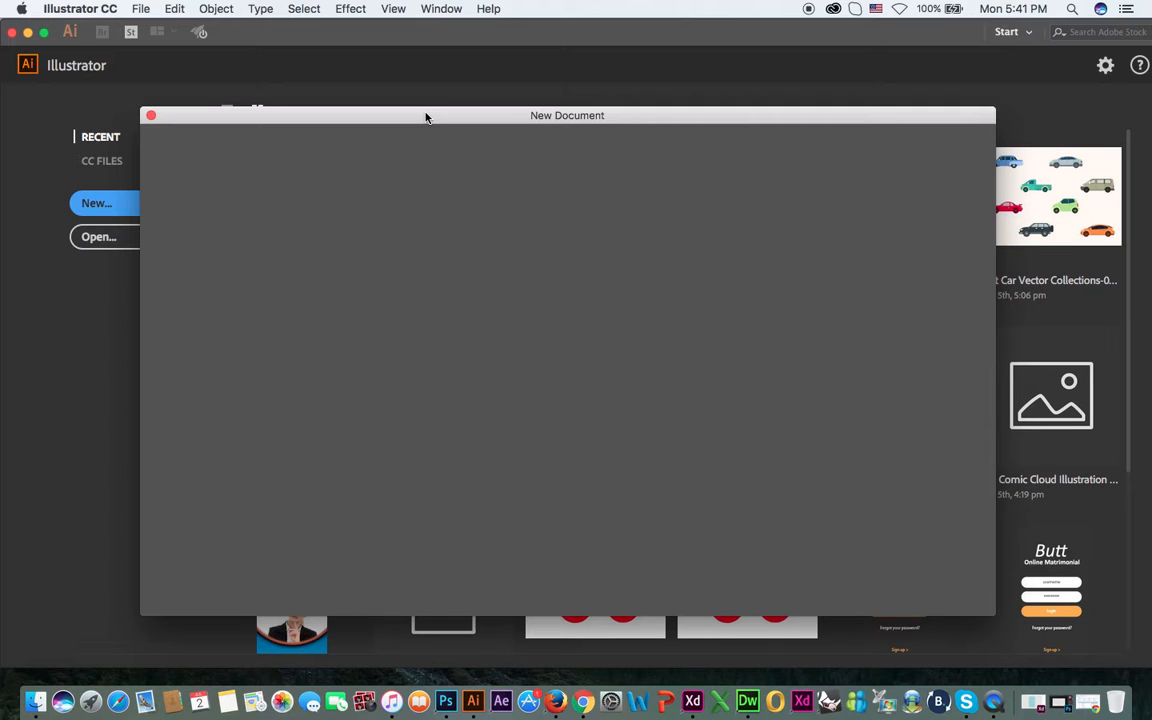
pyautogui.click(151, 115)
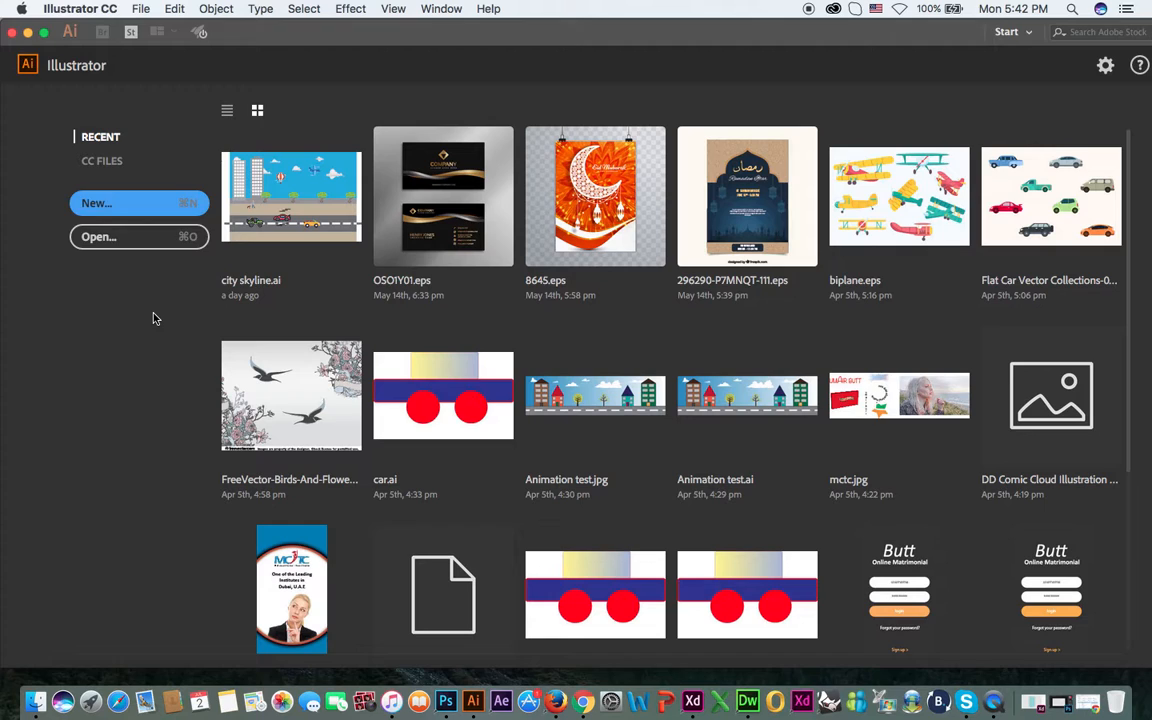
# Create a new document from the recent A4 preset of 11.69 x 8.27 in, landscape, in CMYK colour.
pyautogui.click(148, 208)
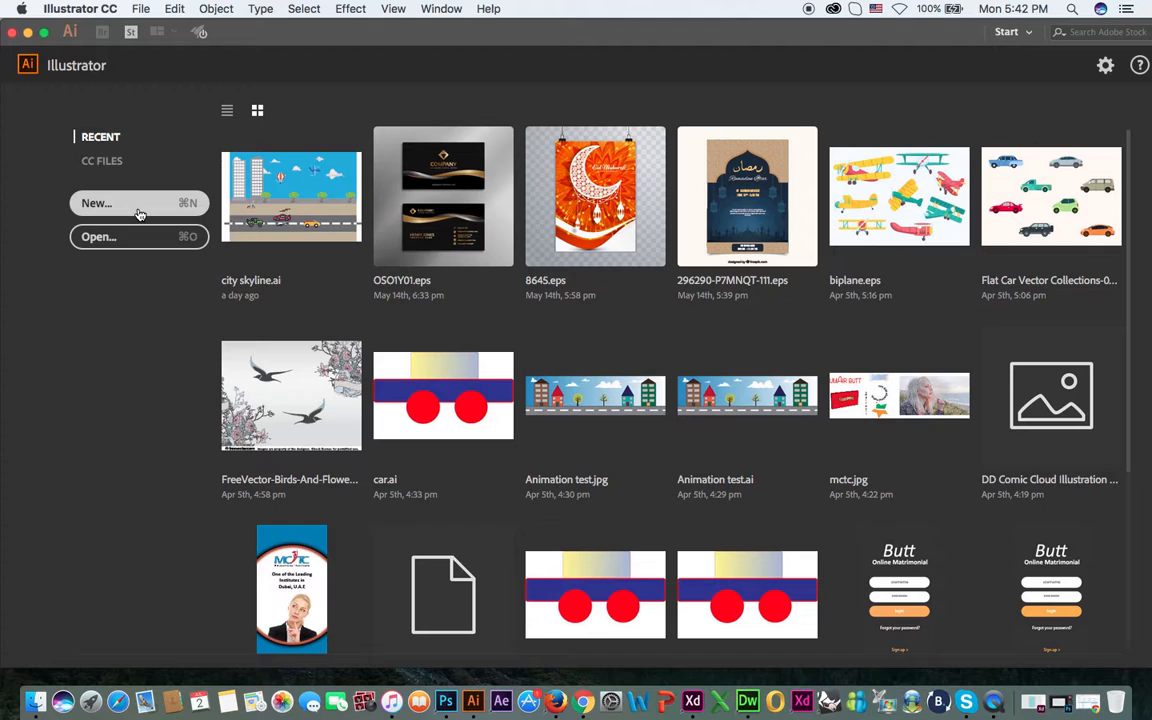
pyautogui.click(140, 213)
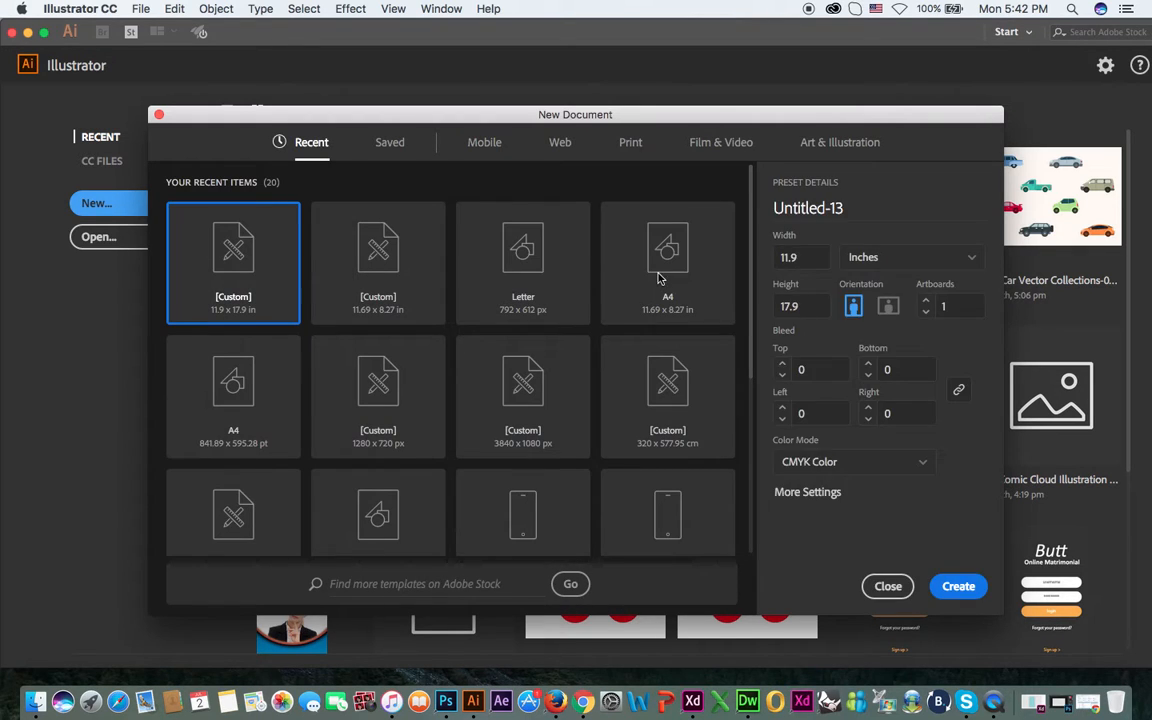
pyautogui.click(660, 280)
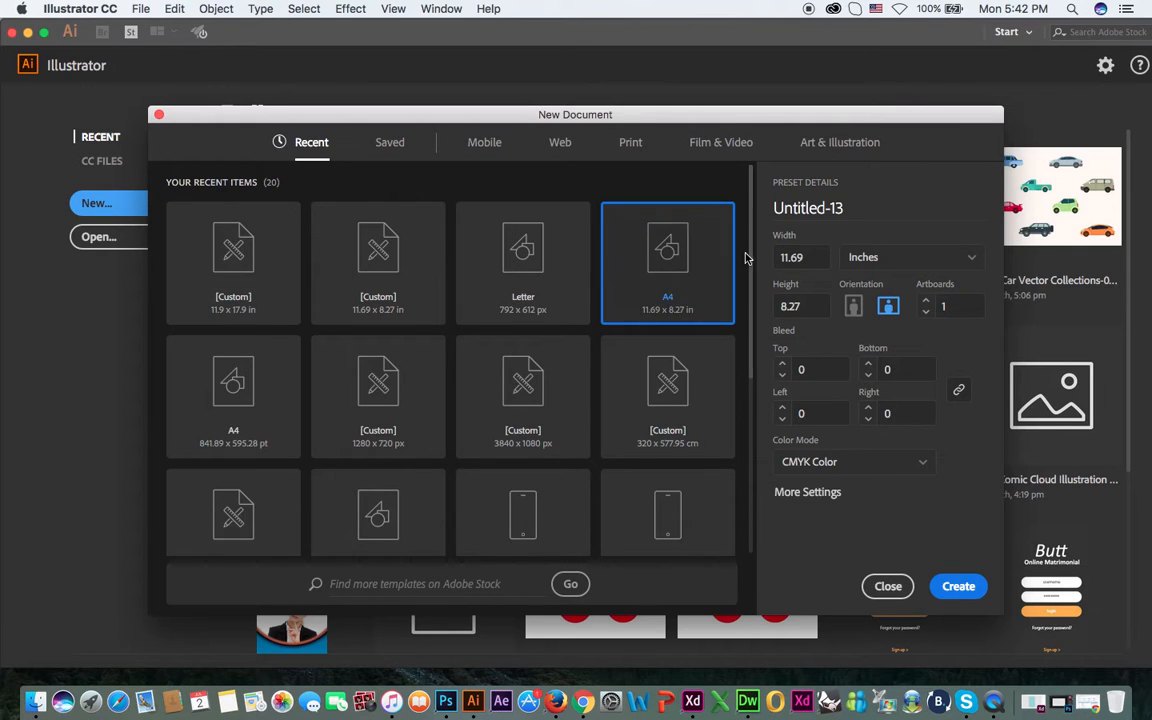
pyautogui.click(958, 588)
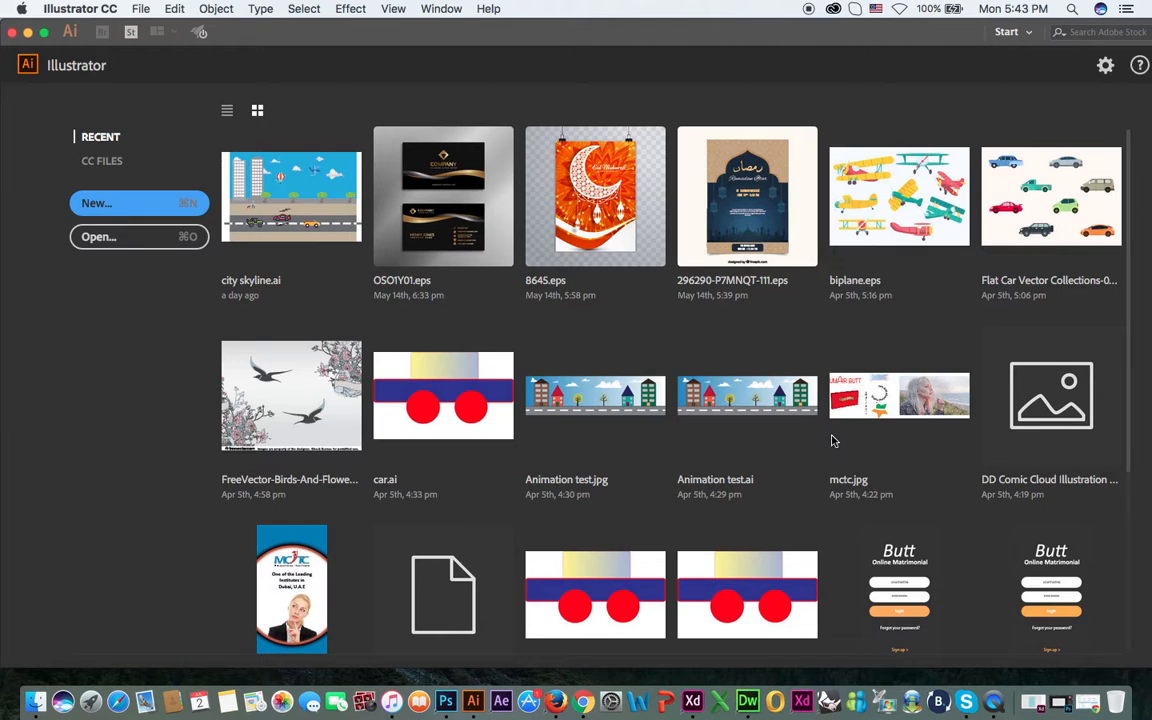
pyautogui.click(831, 441)
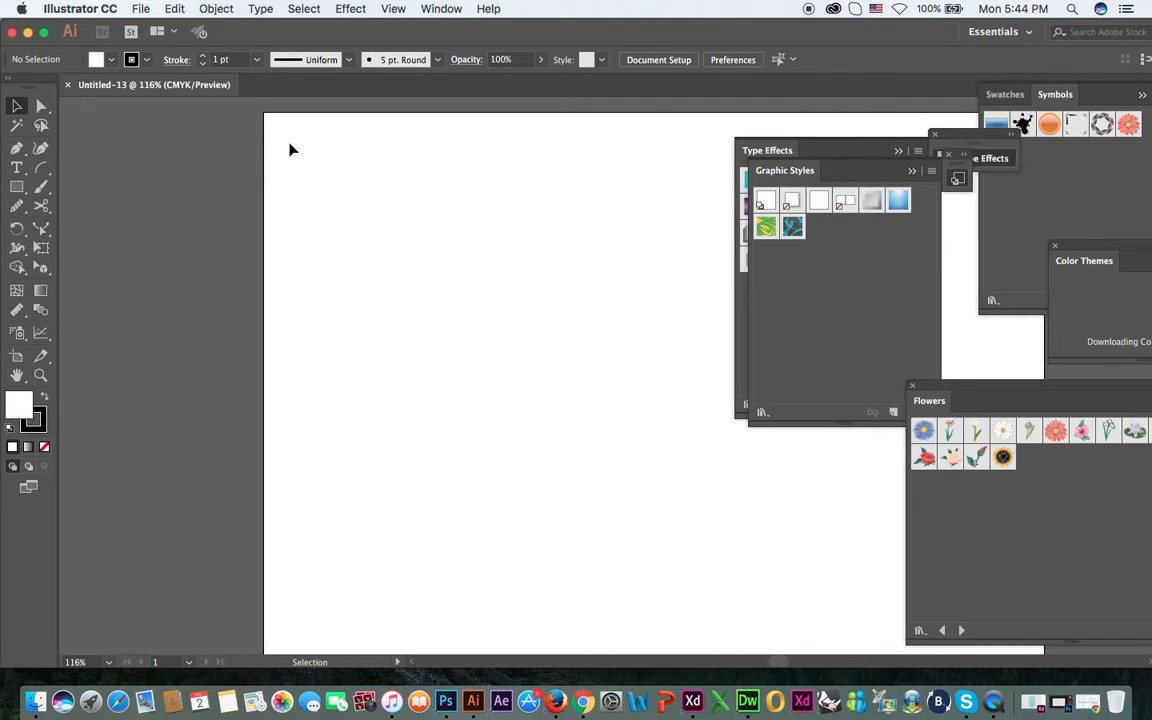
# Close the floating Type Effects, Graphic Styles and Flowers panels that cover the artboard.
pyautogui.moveTo(483, 213); pyautogui.dragTo(384, 209)
pyautogui.click(899, 151)
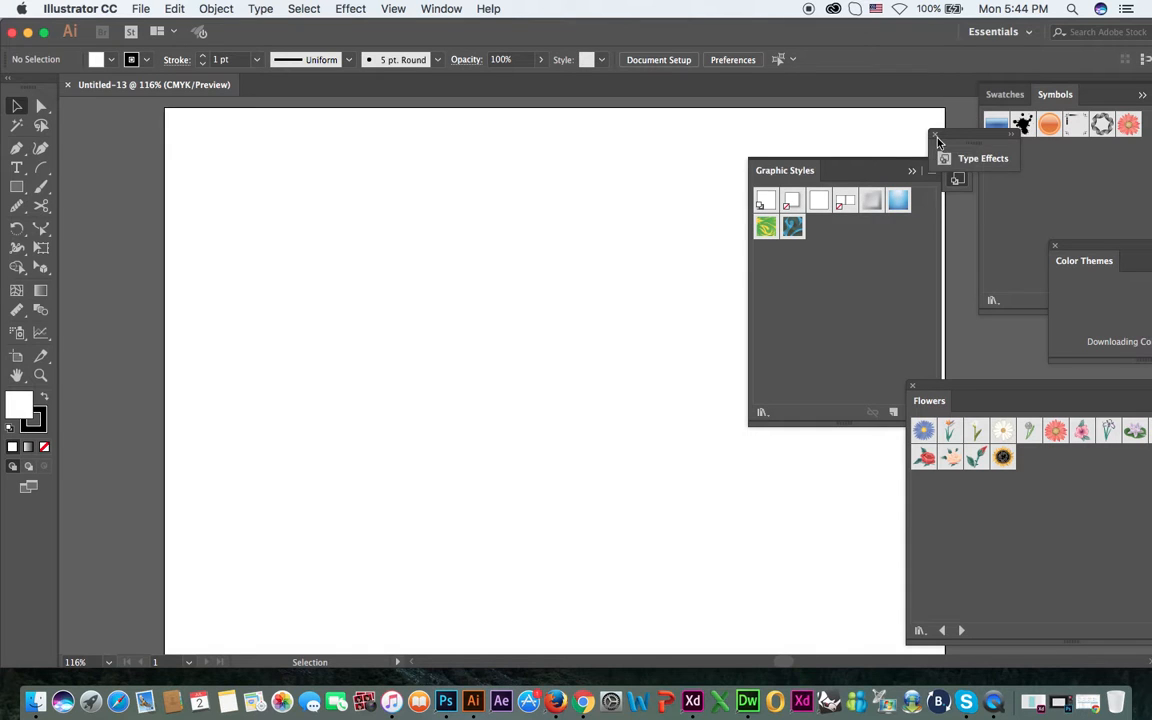
pyautogui.click(936, 136)
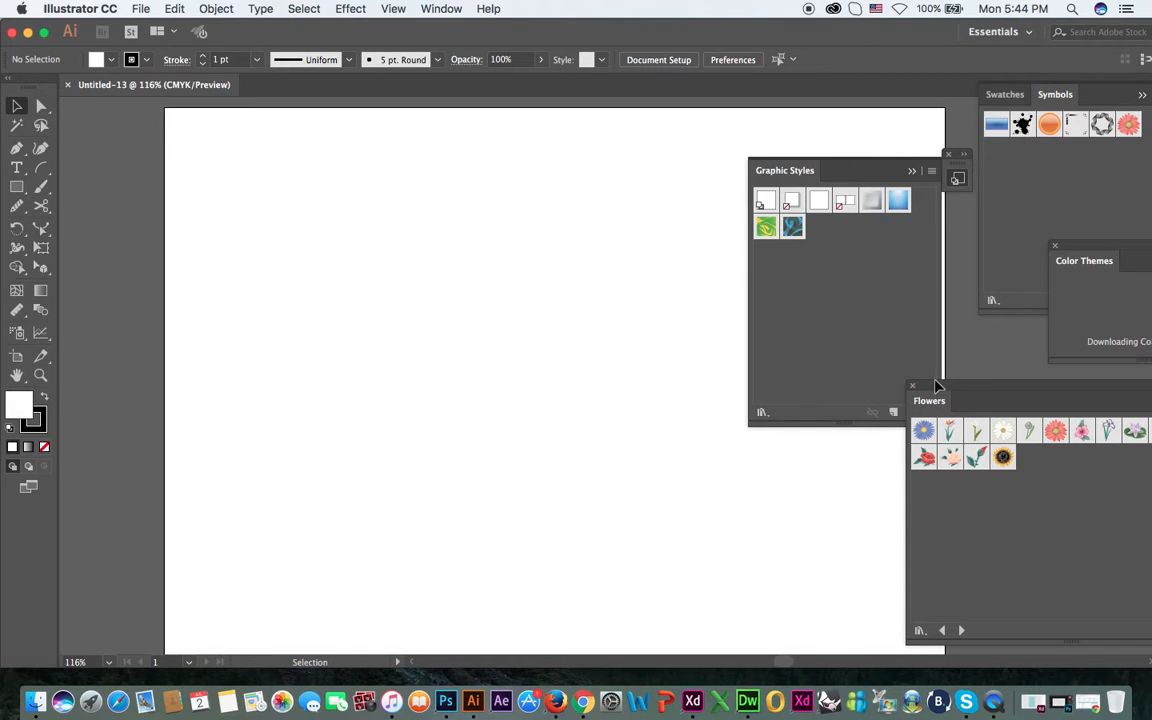
pyautogui.click(913, 387)
pyautogui.click(949, 155)
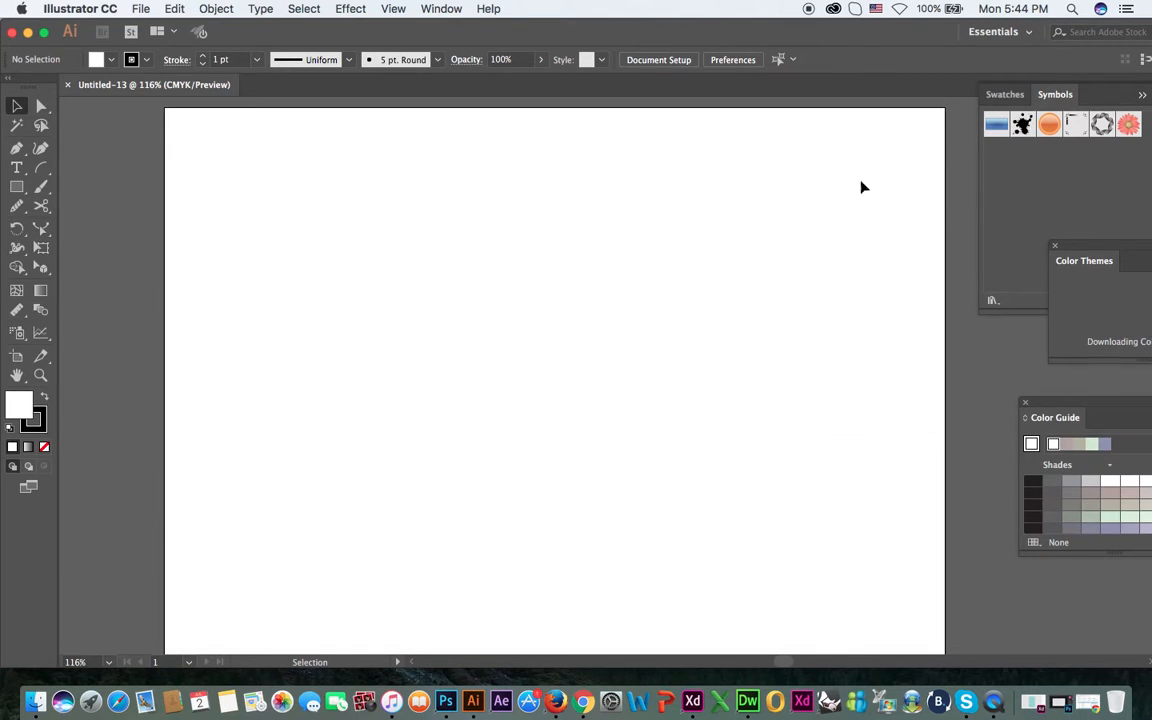
# Add a second 11.69 x 8.27 in artboard beside the first, with a small gap and their top edges aligned.
pyautogui.press('super+minus')
pyautogui.press('super+minus')
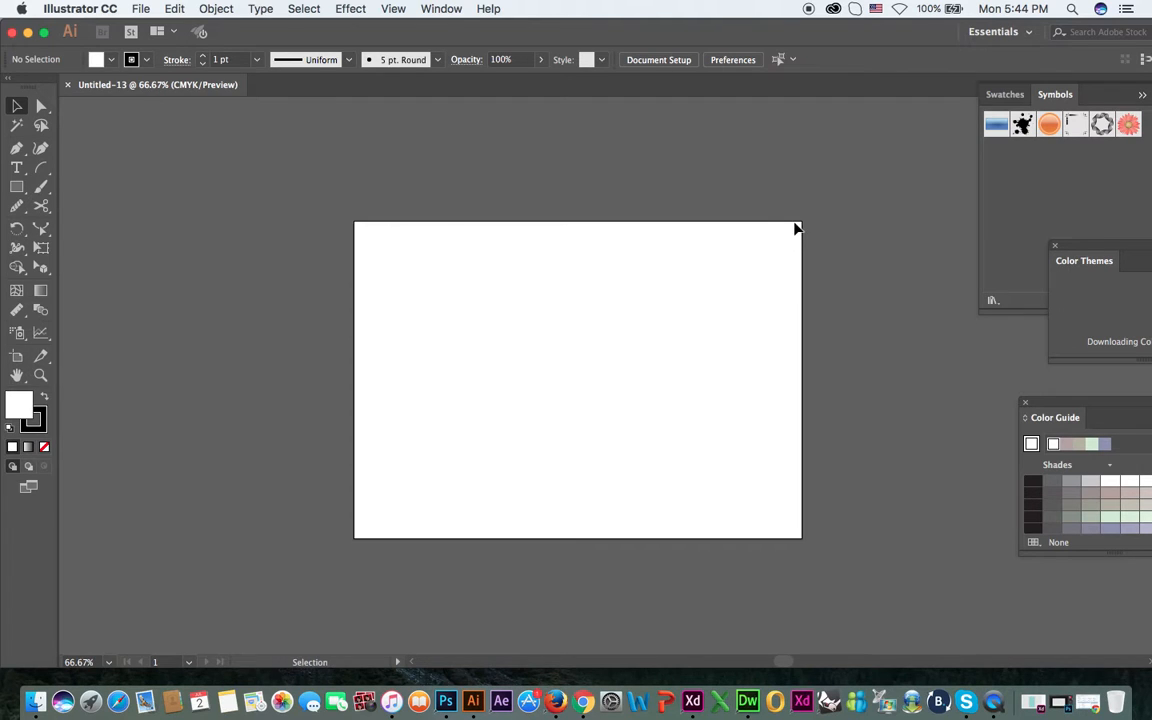
pyautogui.moveTo(717, 347); pyautogui.dragTo(542, 321)
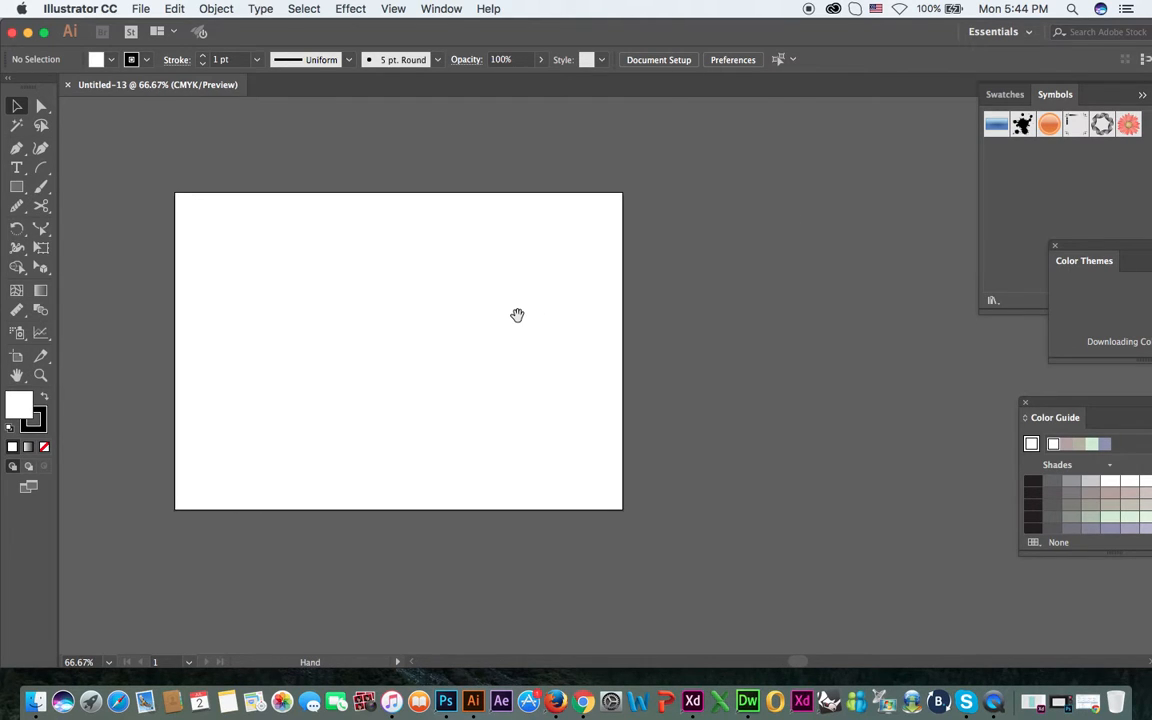
pyautogui.click(17, 360)
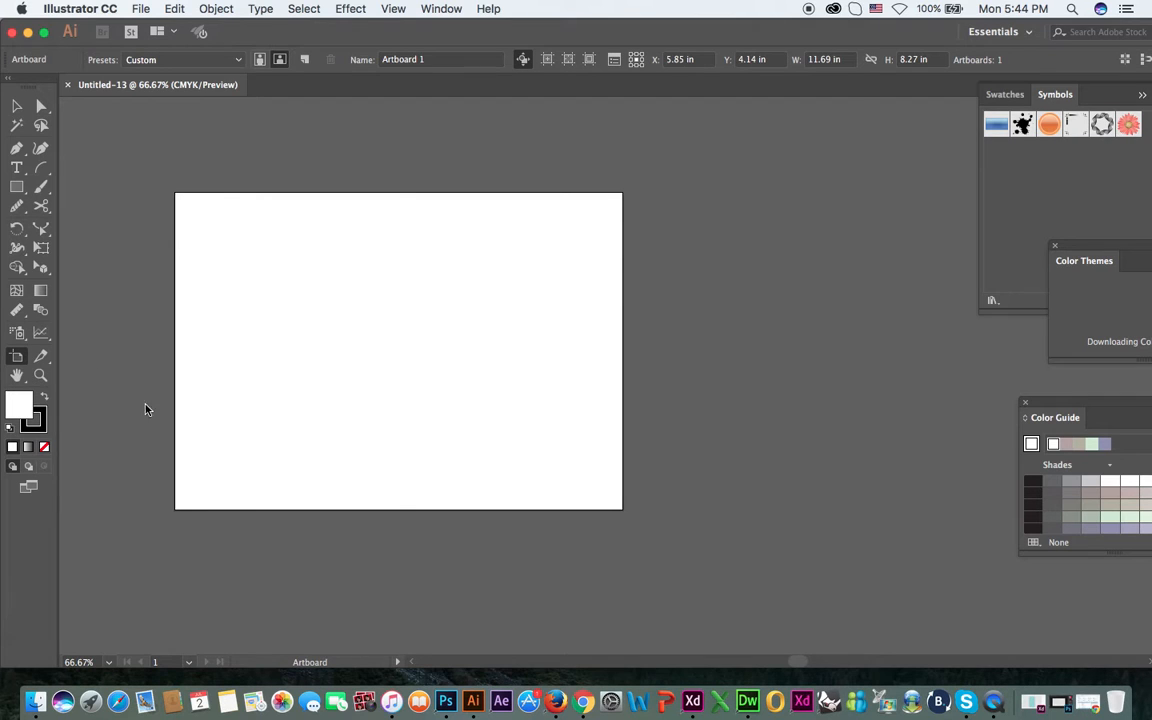
pyautogui.click(307, 63)
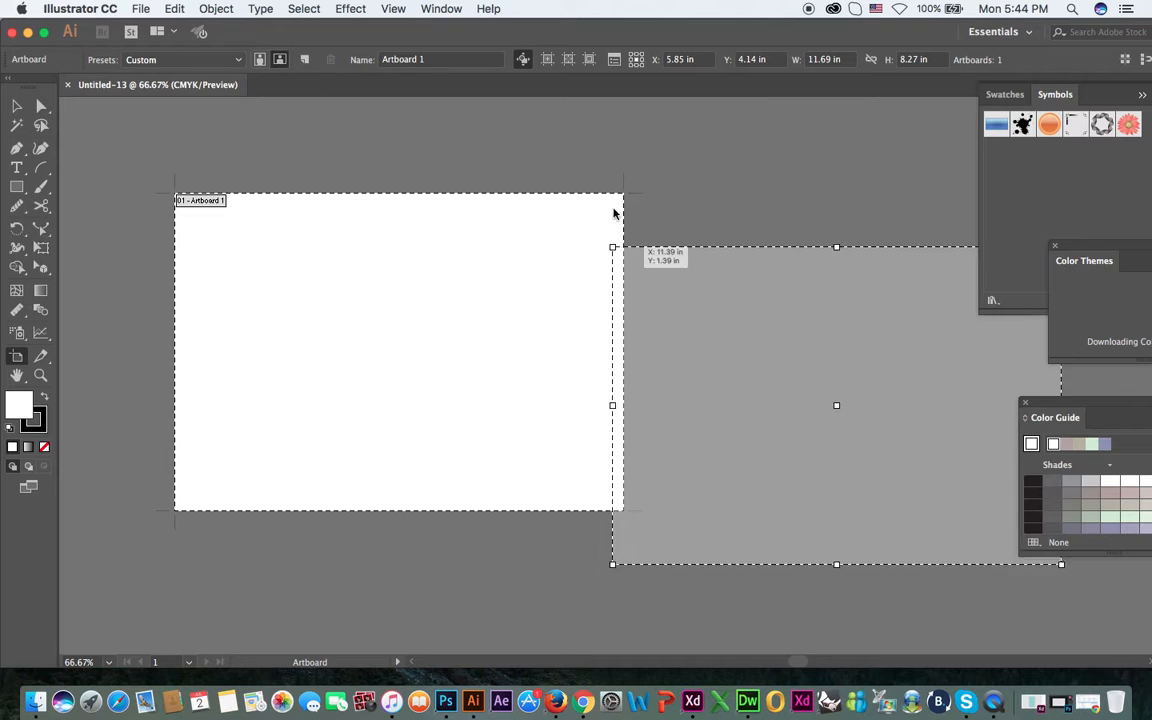
pyautogui.click(647, 196)
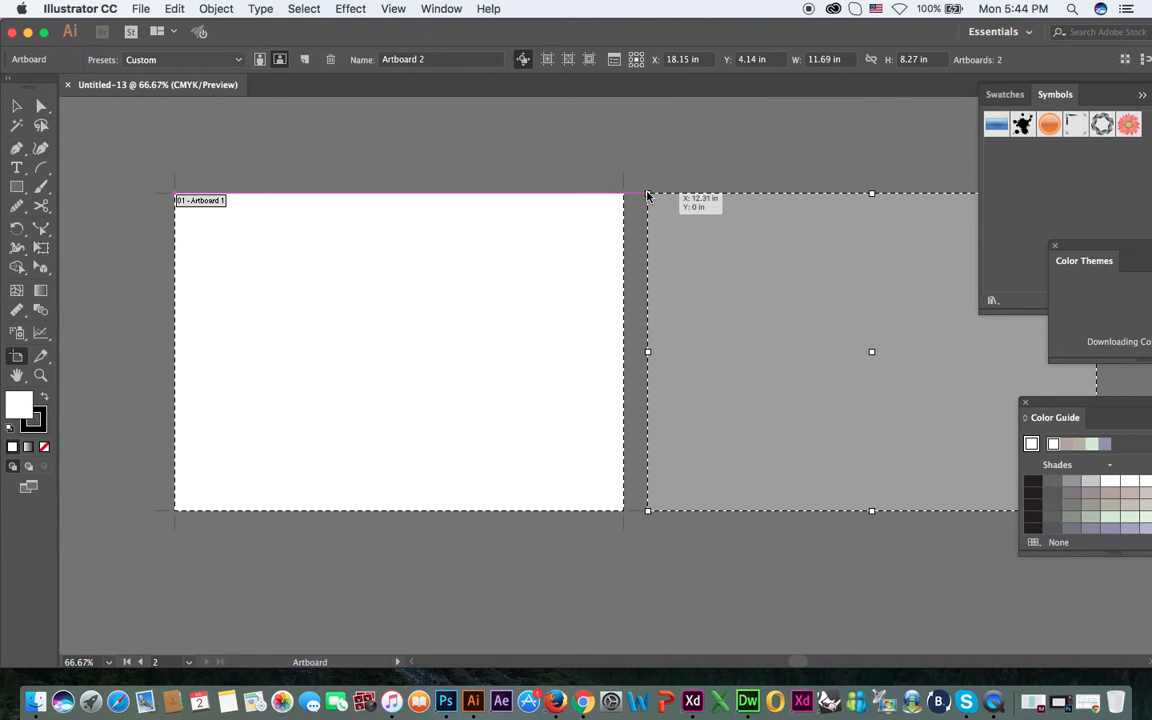
pyautogui.click(647, 196)
pyautogui.moveTo(830, 288); pyautogui.dragTo(514, 303)
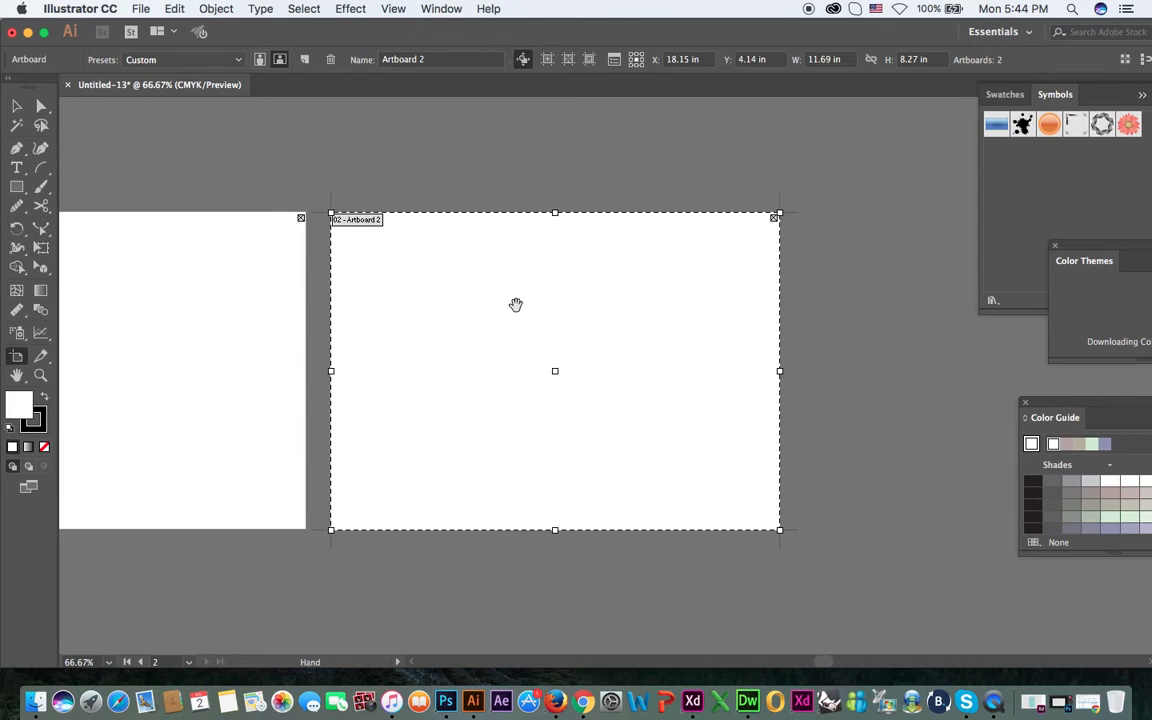
# Add a person's full name as text on Artboard 2, enlarge it to about 96 pt and place it near the artboard's upper edge.
pyautogui.click(16, 186)
pyautogui.click(16, 167)
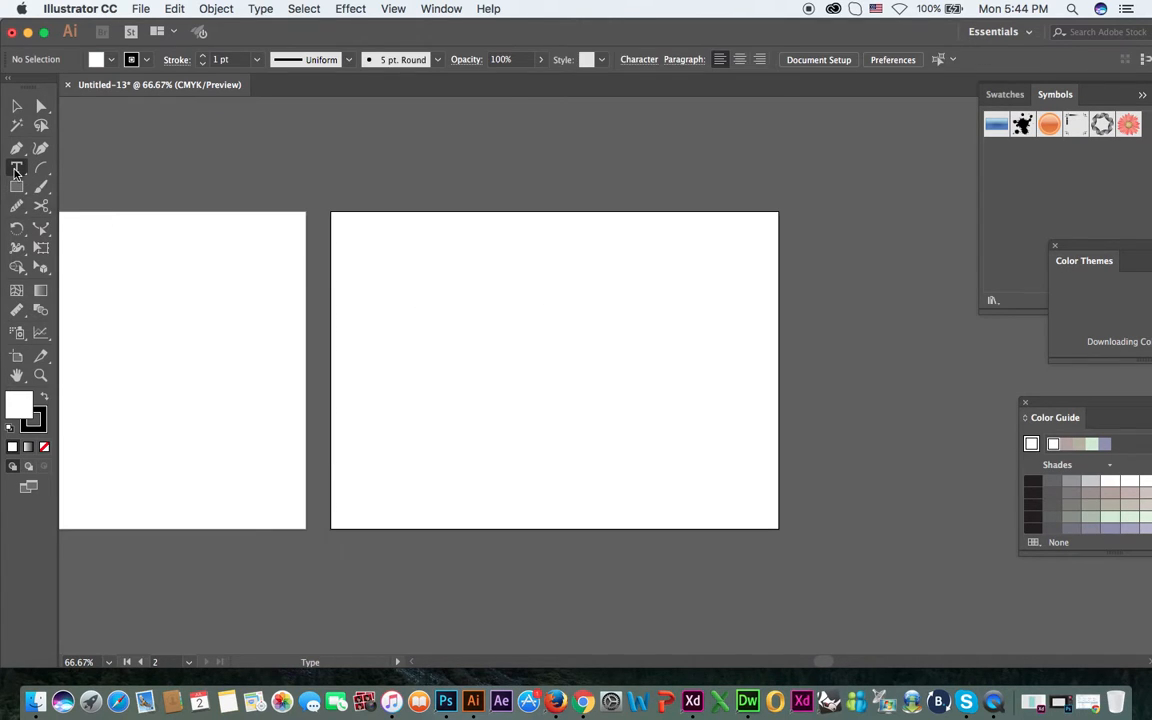
pyautogui.click(405, 338)
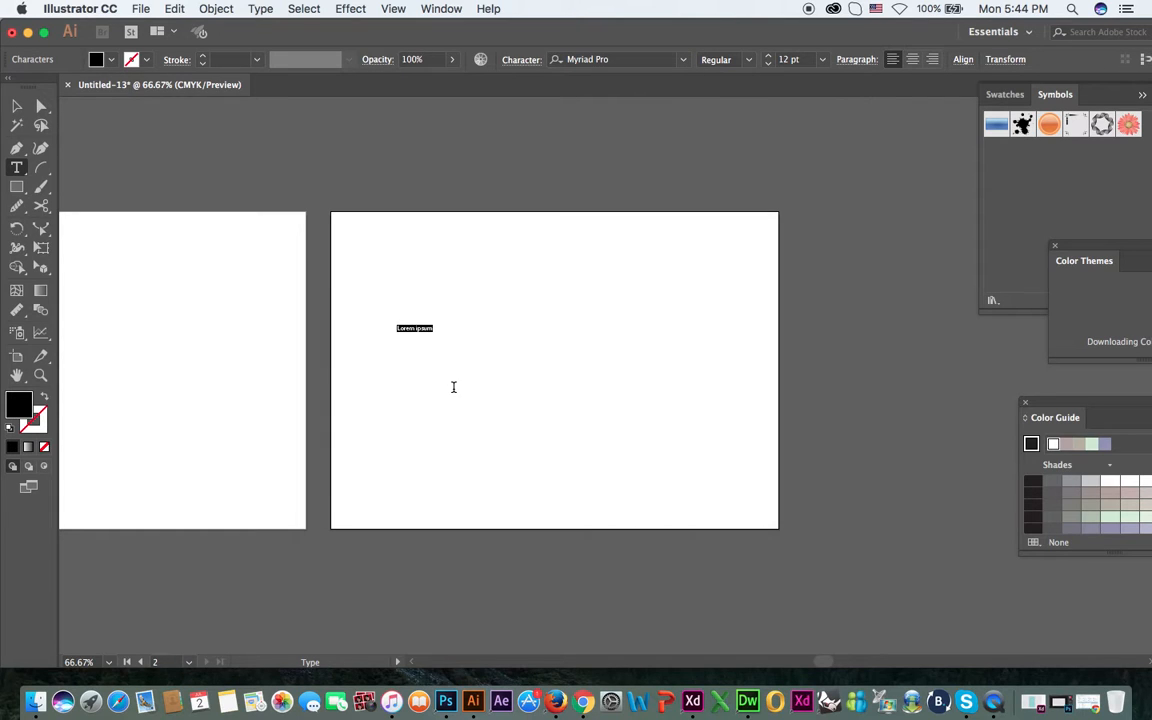
pyautogui.write('UMAI')
pyautogui.click(16, 105)
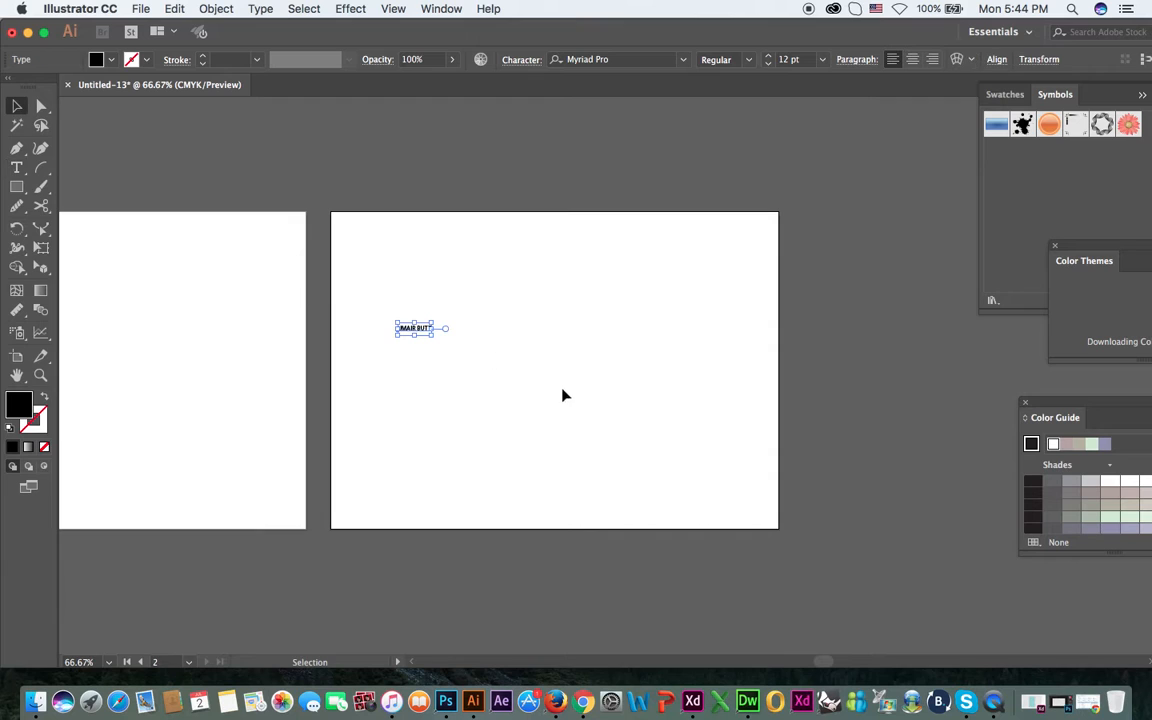
pyautogui.moveTo(437, 337); pyautogui.dragTo(550, 356)
pyautogui.moveTo(430, 328); pyautogui.dragTo(582, 290)
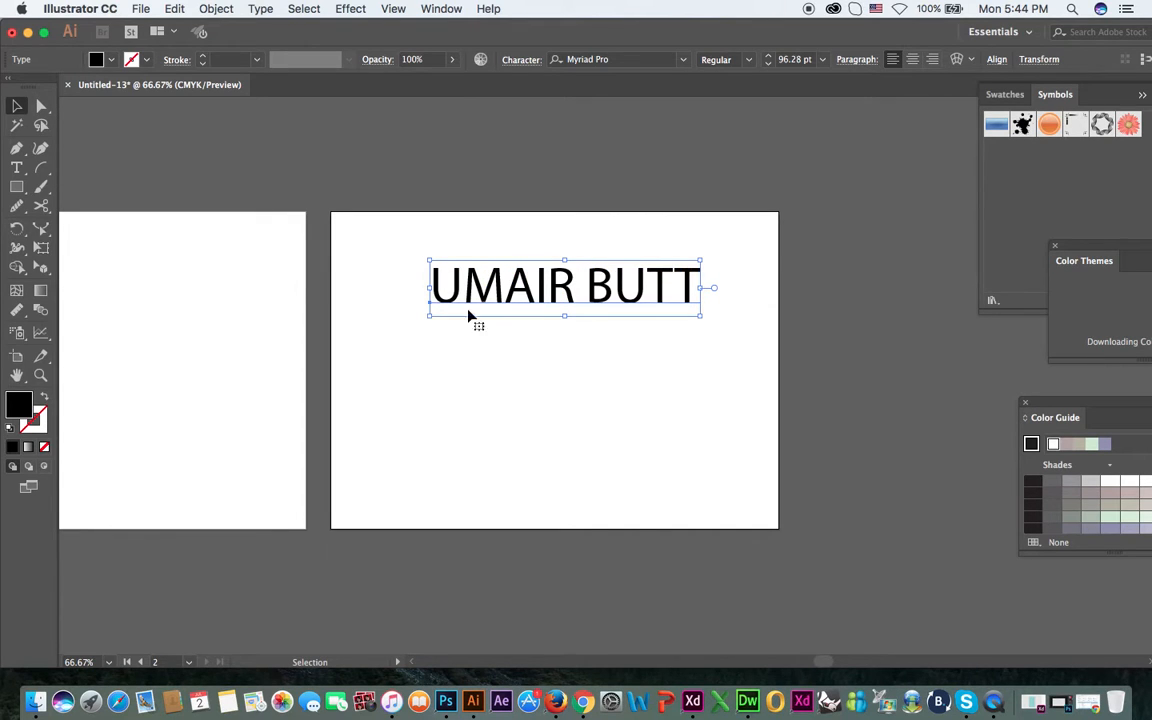
# Show the list of artboards and duplicate Artboard 2 together with its text.
pyautogui.click(442, 10)
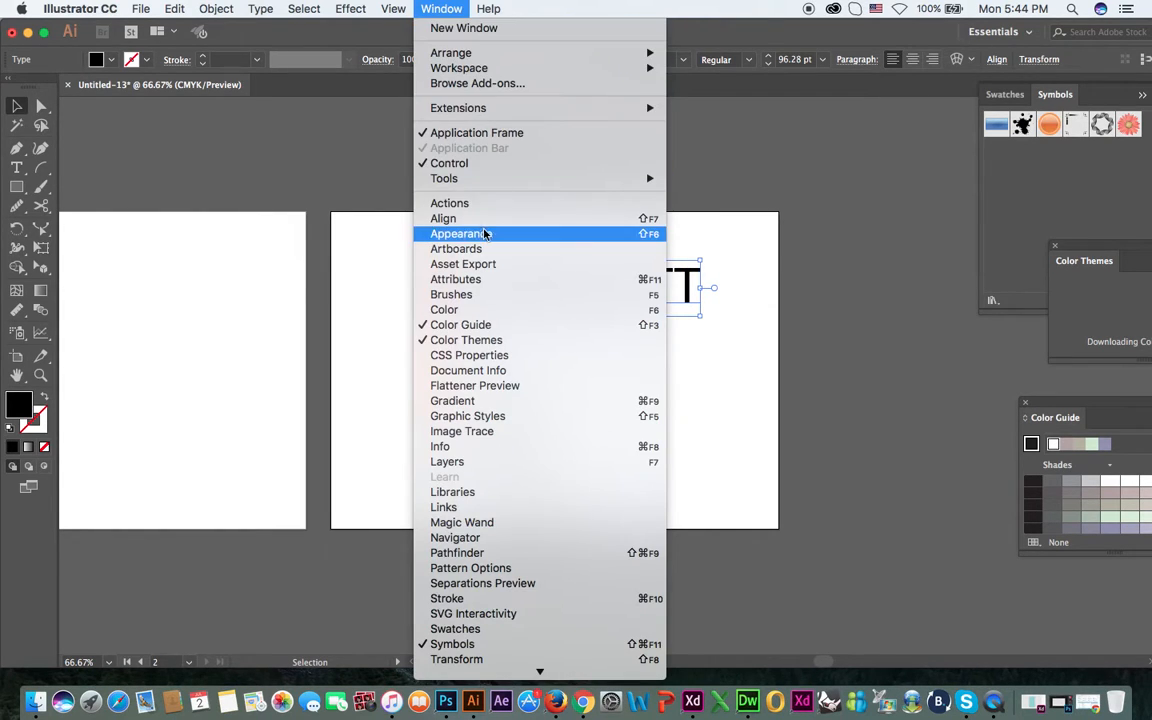
pyautogui.click(480, 249)
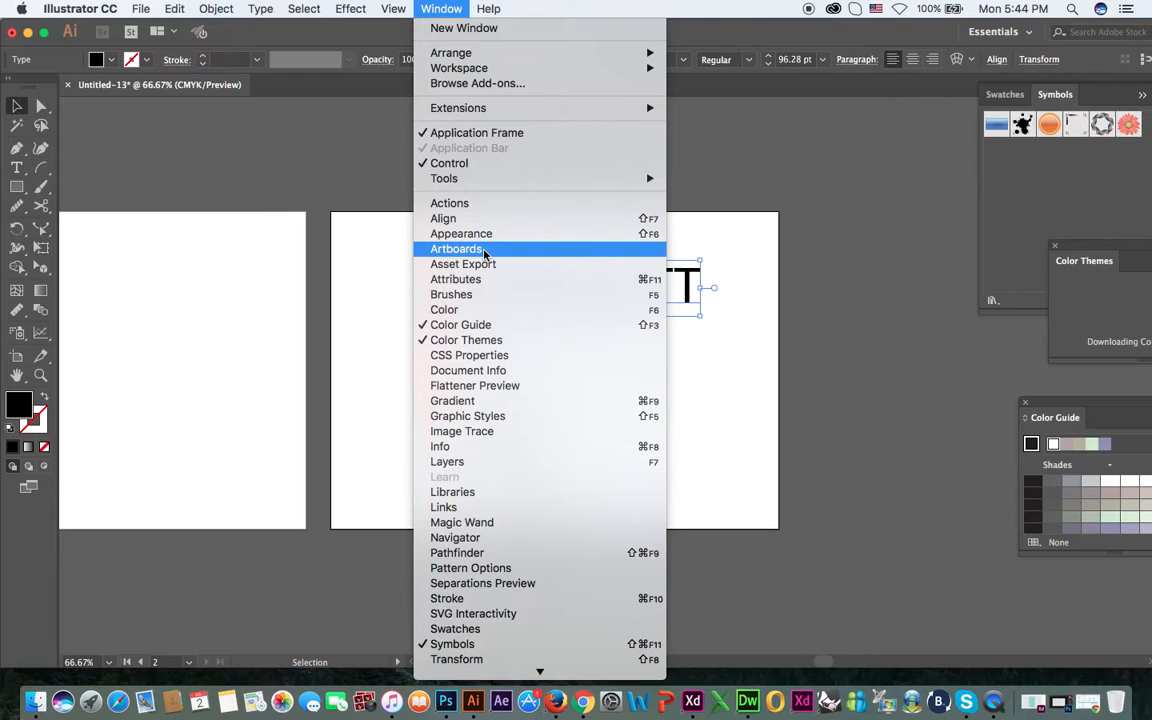
pyautogui.press('space')
pyautogui.moveTo(553, 231); pyautogui.dragTo(448, 237)
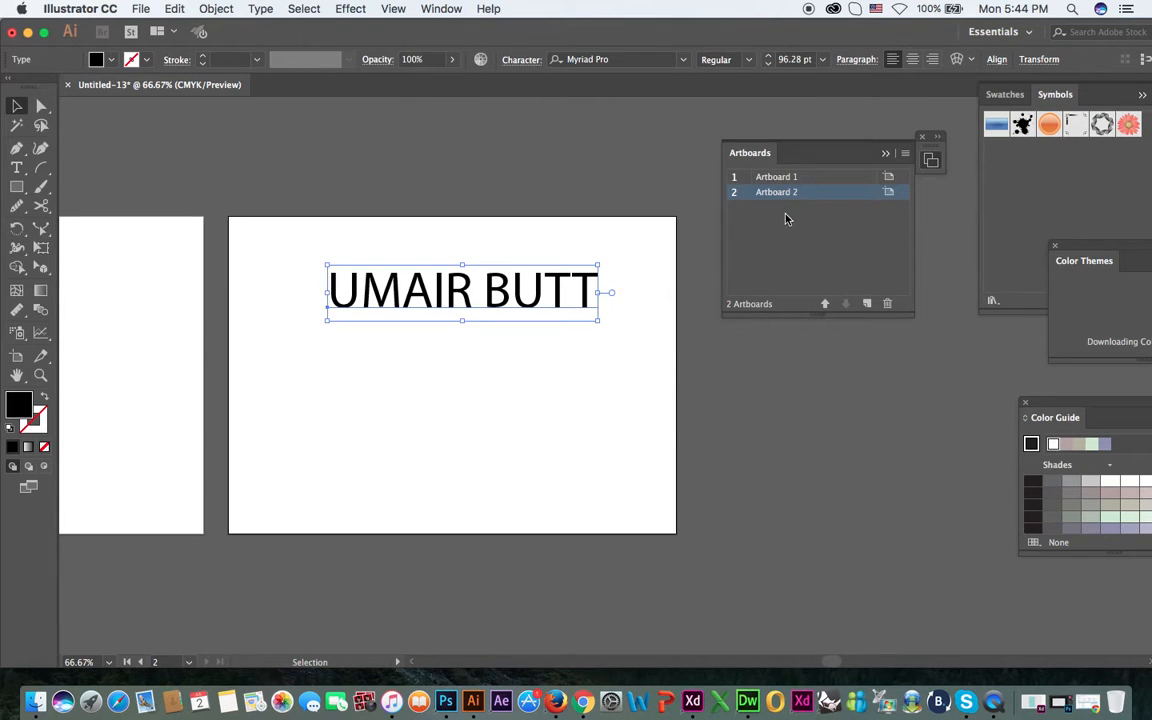
pyautogui.click(906, 154)
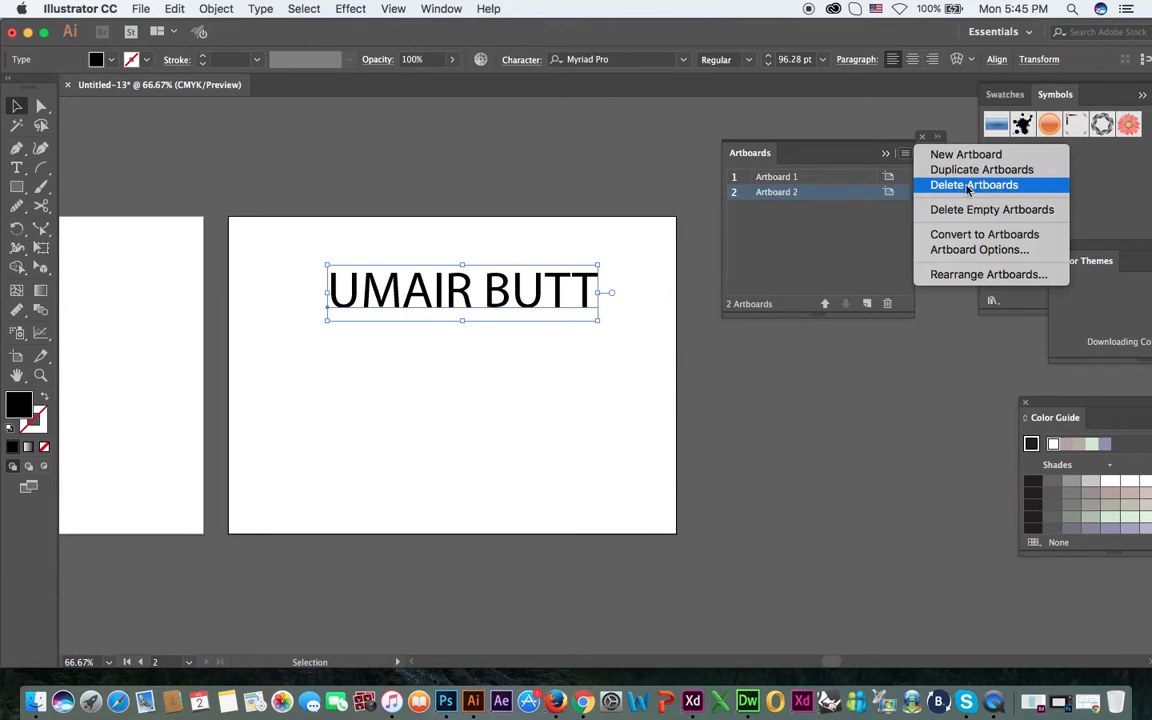
pyautogui.click(973, 175)
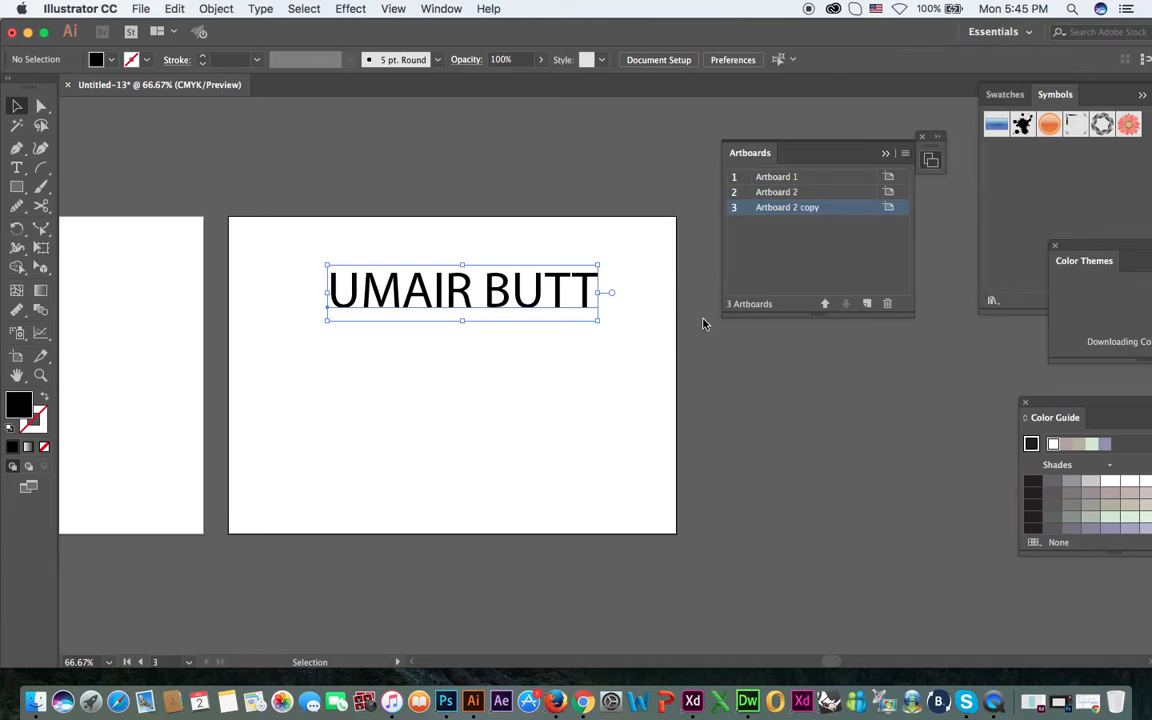
pyautogui.moveTo(774, 367); pyautogui.dragTo(684, 386)
pyautogui.moveTo(577, 377); pyautogui.dragTo(702, 348)
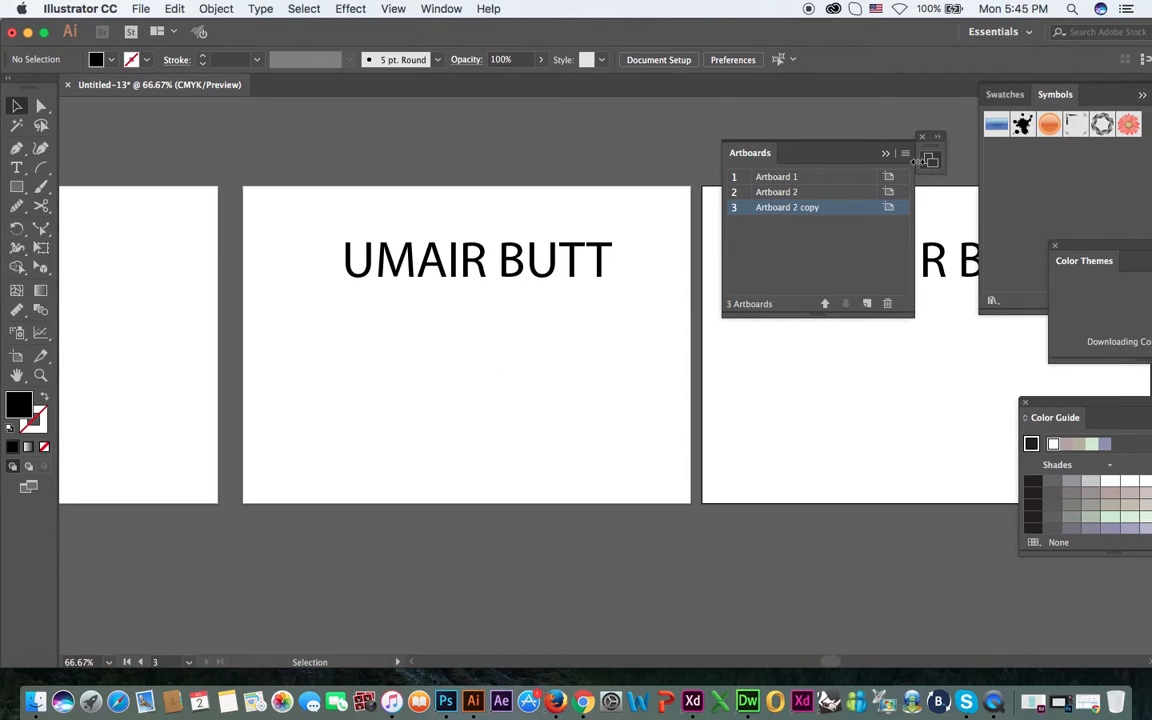
# Delete all empty artboards, and undo that deletion.
pyautogui.click(905, 153)
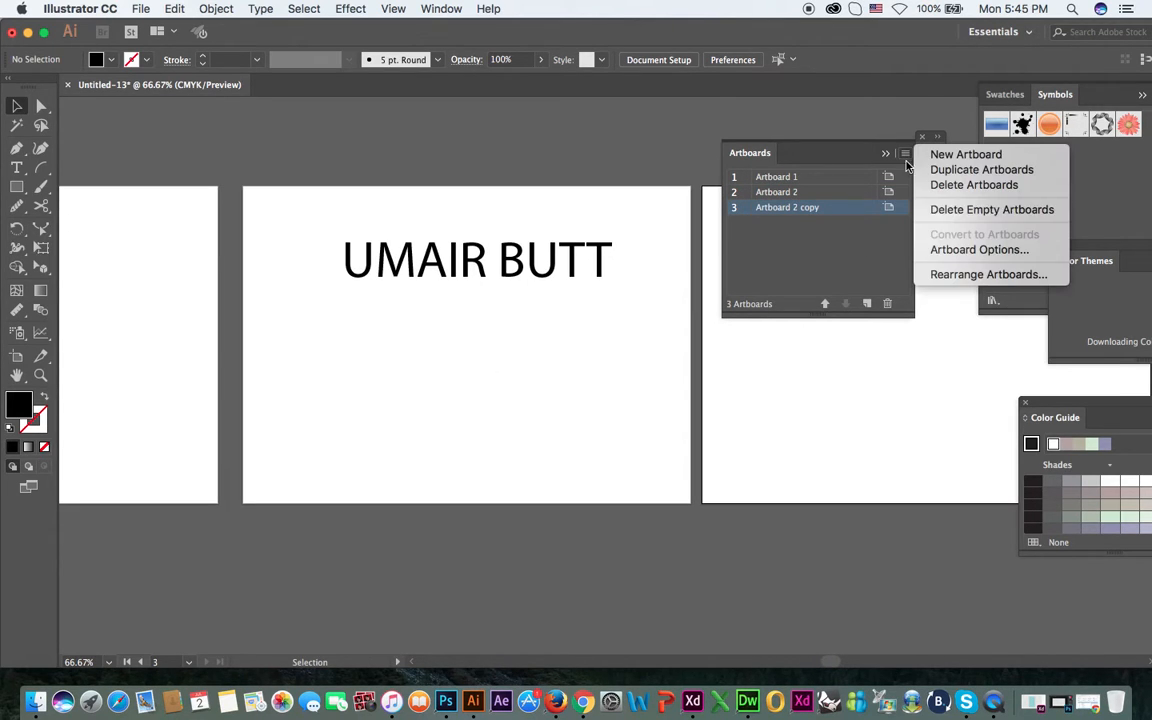
pyautogui.click(980, 210)
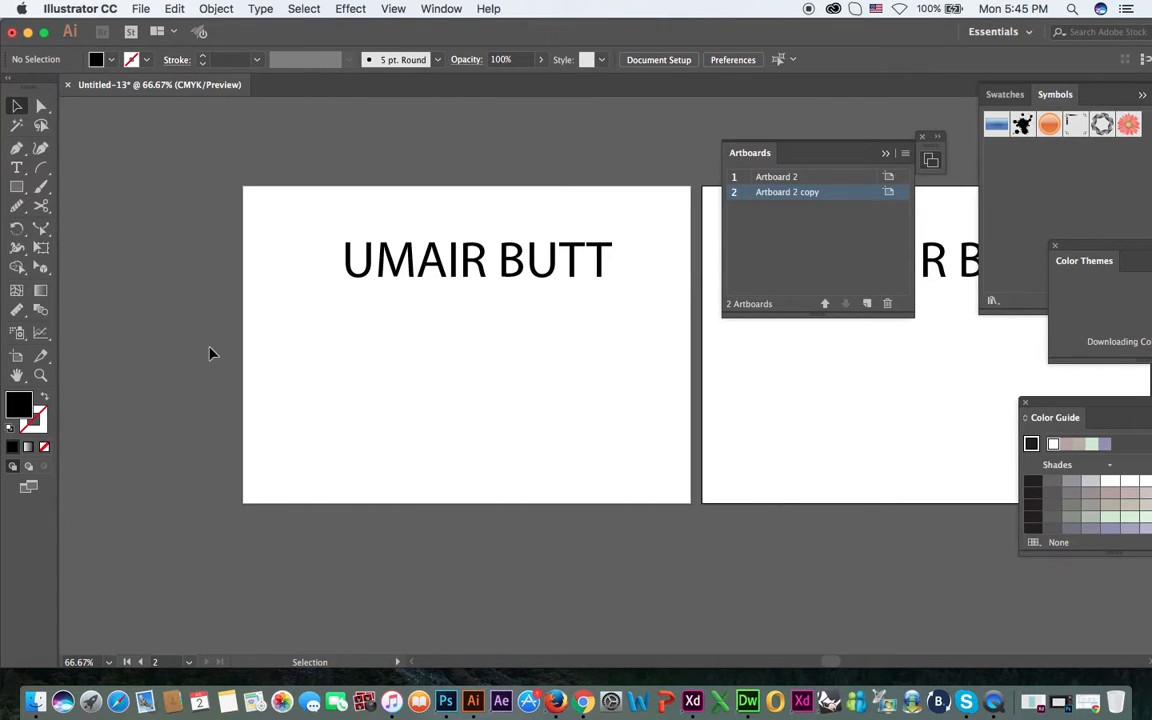
pyautogui.moveTo(291, 396); pyautogui.dragTo(420, 384)
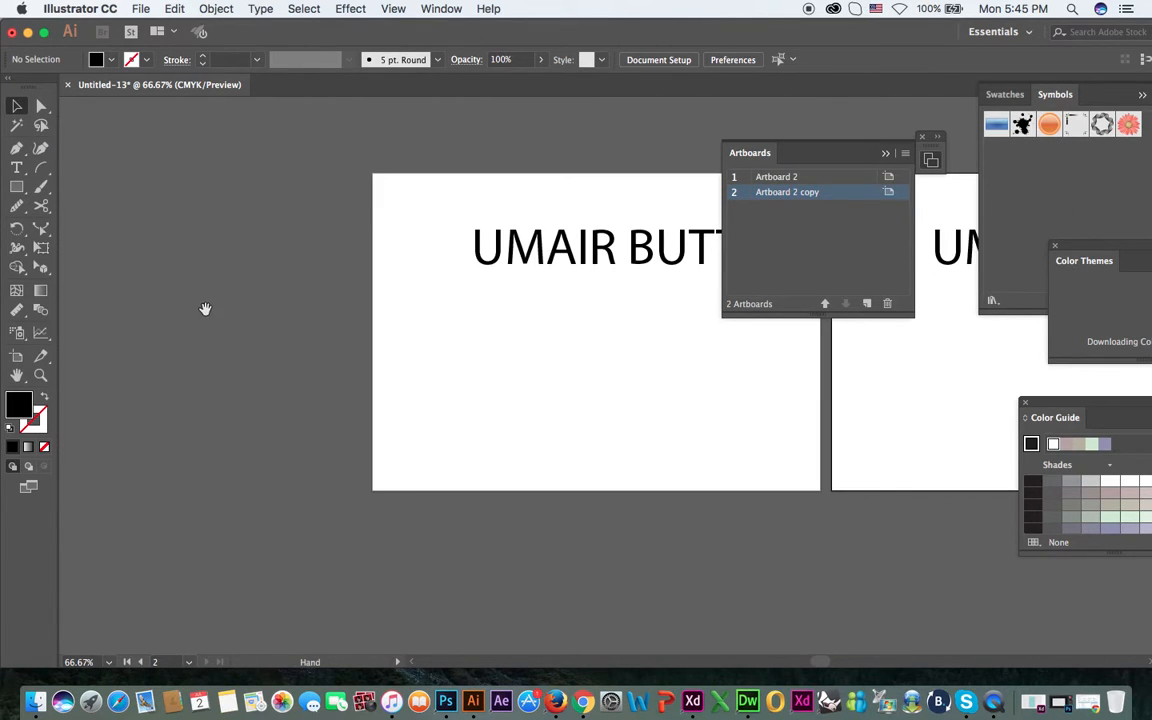
pyautogui.press('super+minus')
pyautogui.press('super+minus')
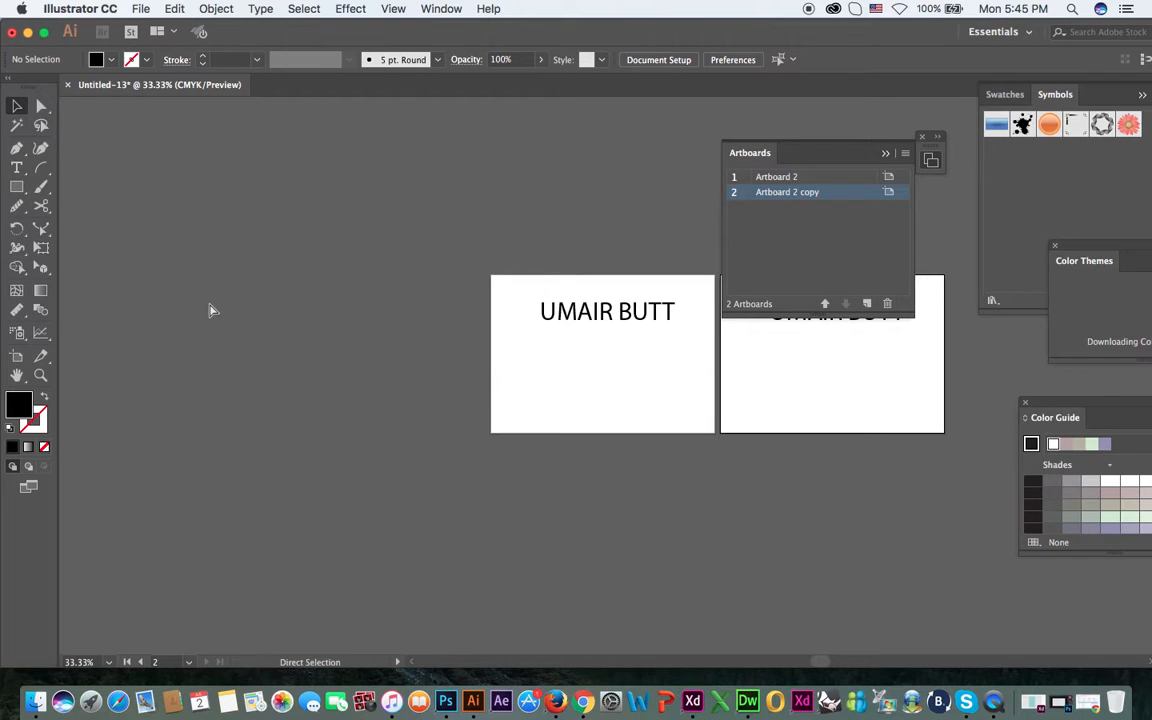
pyautogui.press('super+z')
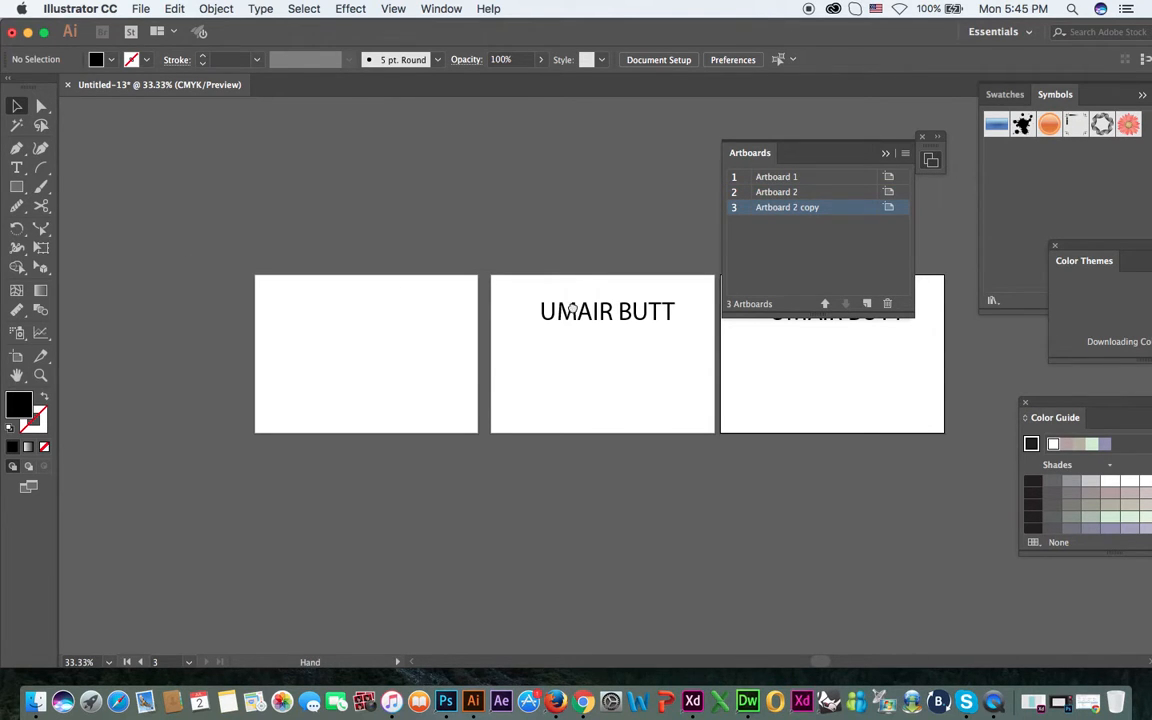
# Make Artboard 2 the active artboard and fit it to the window.
pyautogui.moveTo(575, 307); pyautogui.dragTo(441, 349)
pyautogui.moveTo(511, 242); pyautogui.dragTo(536, 223)
pyautogui.click(787, 194)
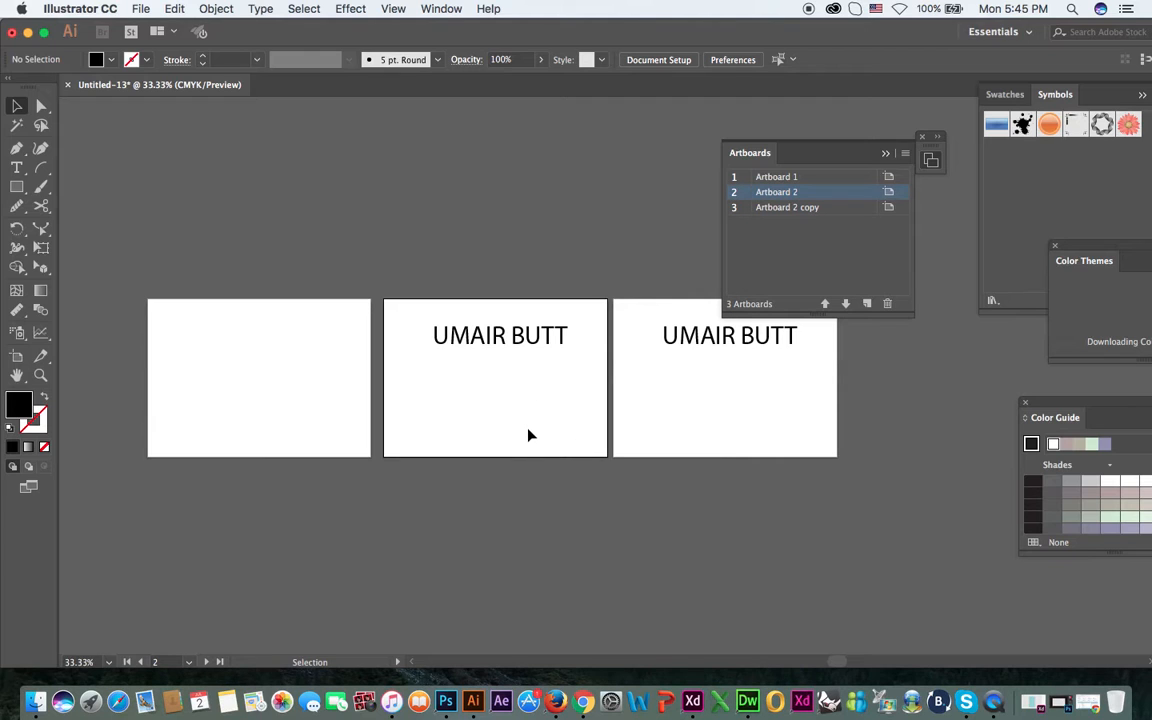
pyautogui.press('super+0')
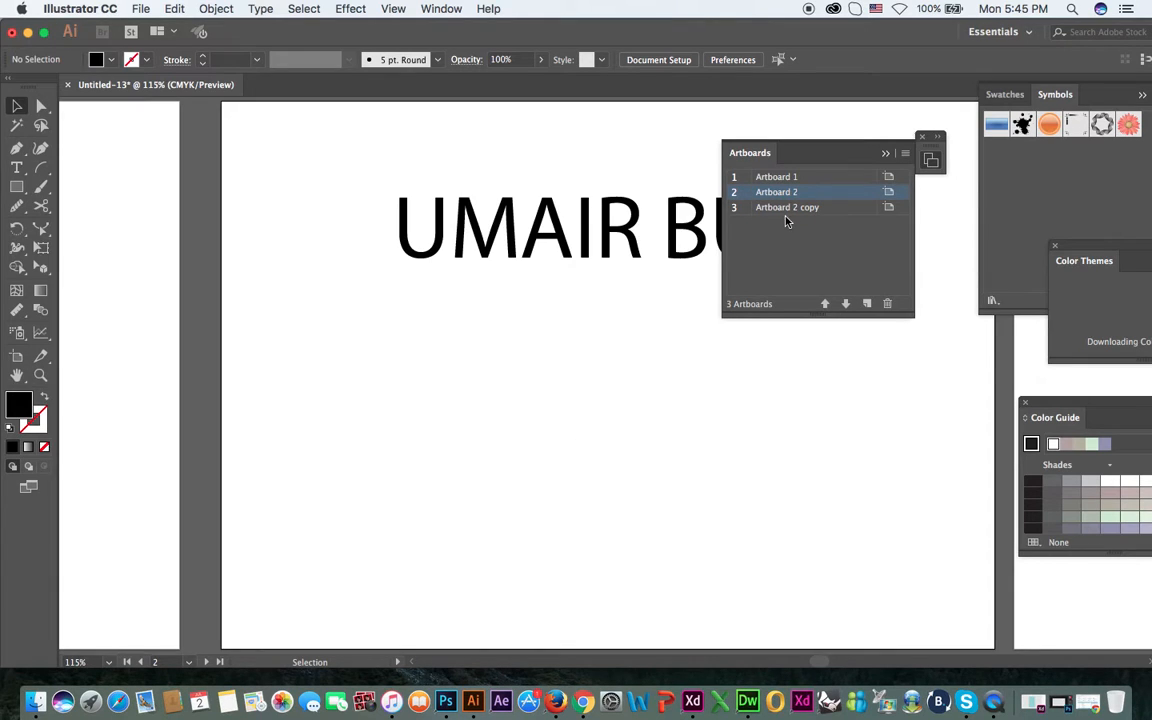
# Select Artboard 2 among the three artboards and delete it.
pyautogui.press('super+alt+0')
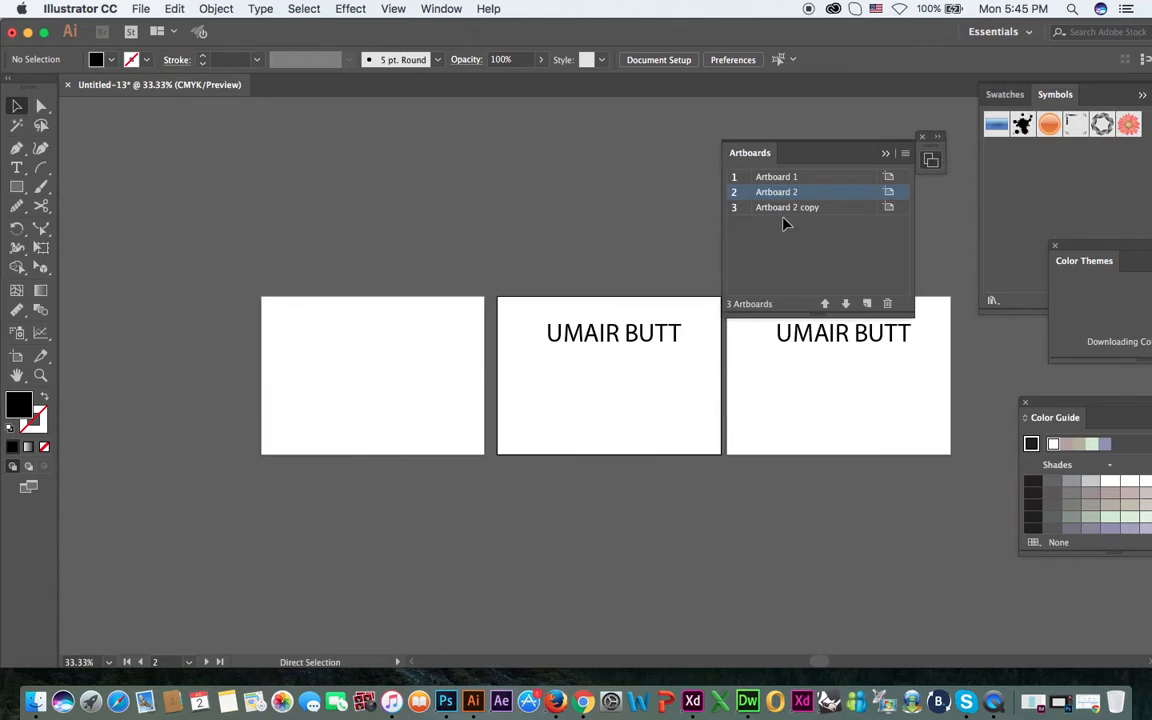
pyautogui.moveTo(575, 260); pyautogui.dragTo(453, 321)
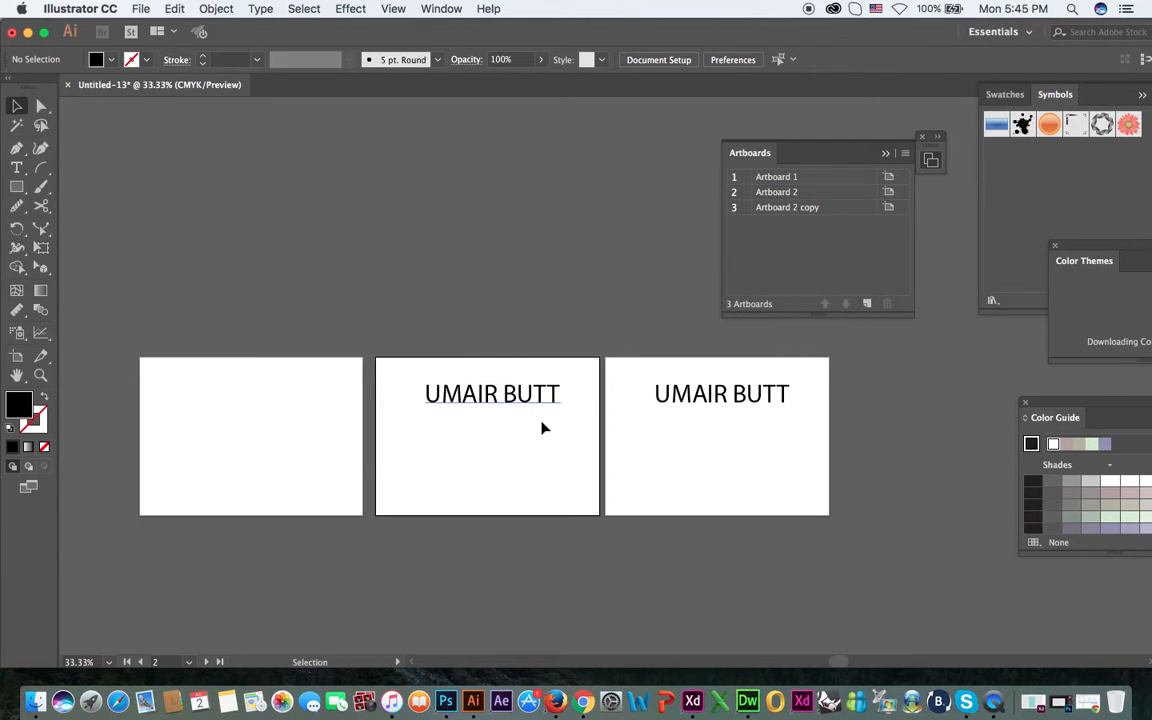
pyautogui.doubleClick(789, 191)
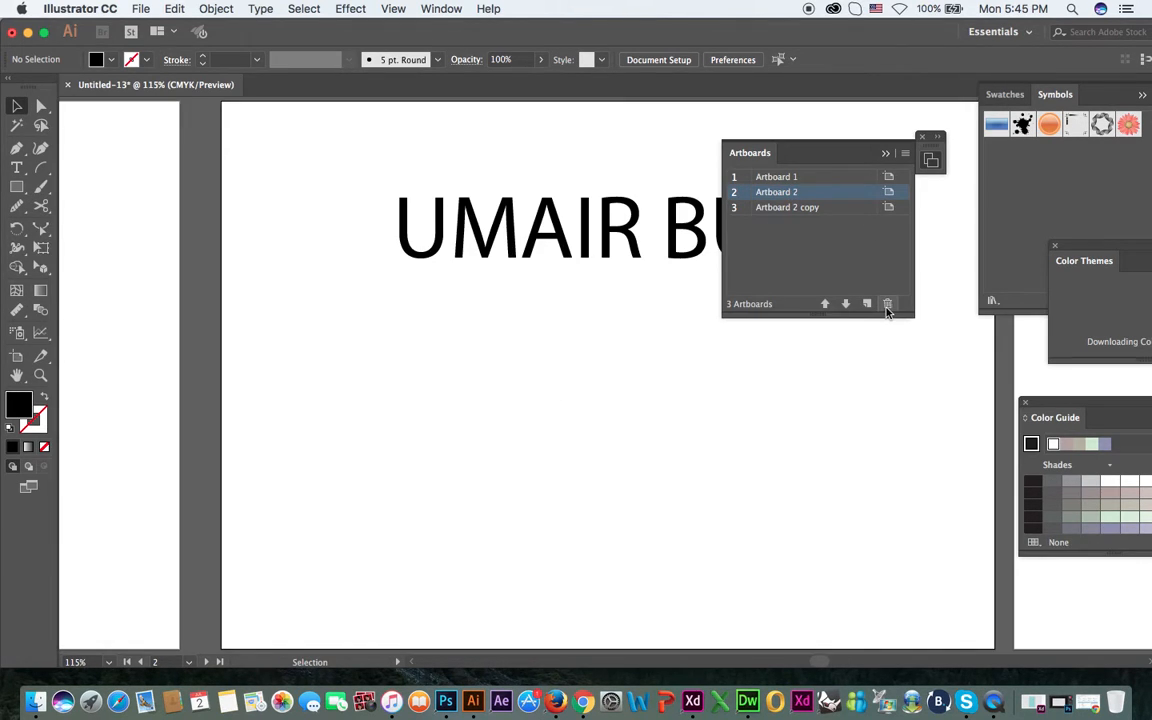
pyautogui.press('super+minus')
pyautogui.press('super+minus')
pyautogui.press('super+minus')
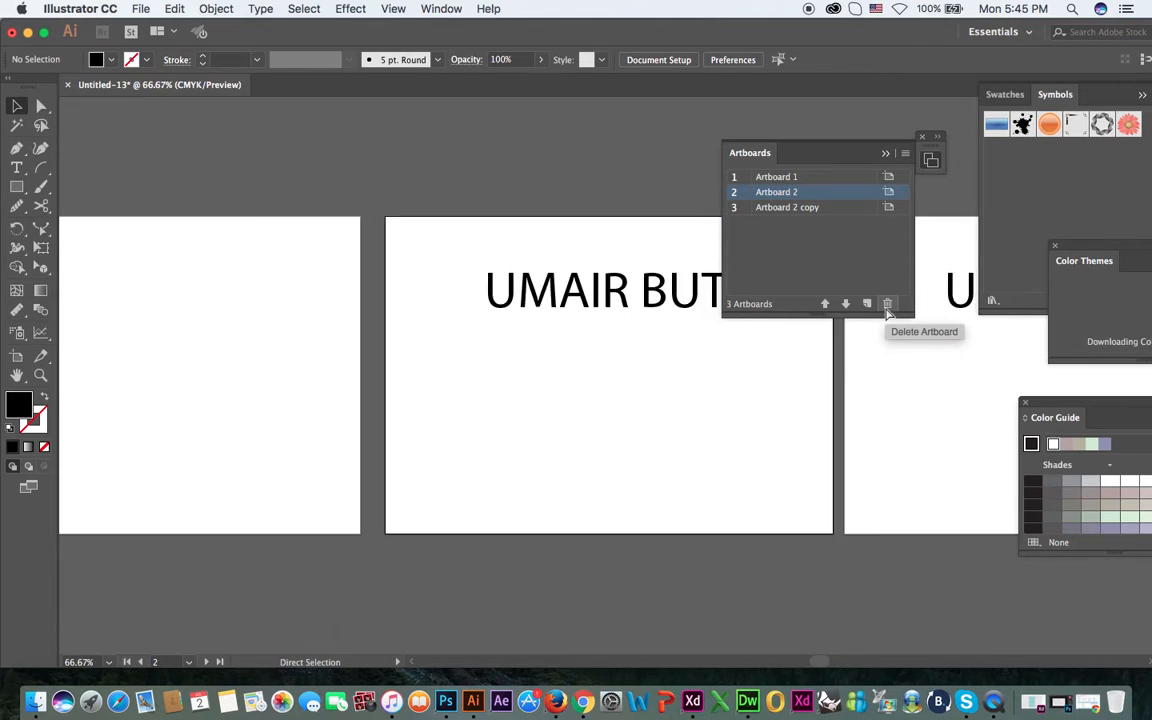
pyautogui.click(887, 304)
# Delete the name text left on the empty canvas between the two artboards.
pyautogui.moveTo(688, 389); pyautogui.dragTo(577, 350)
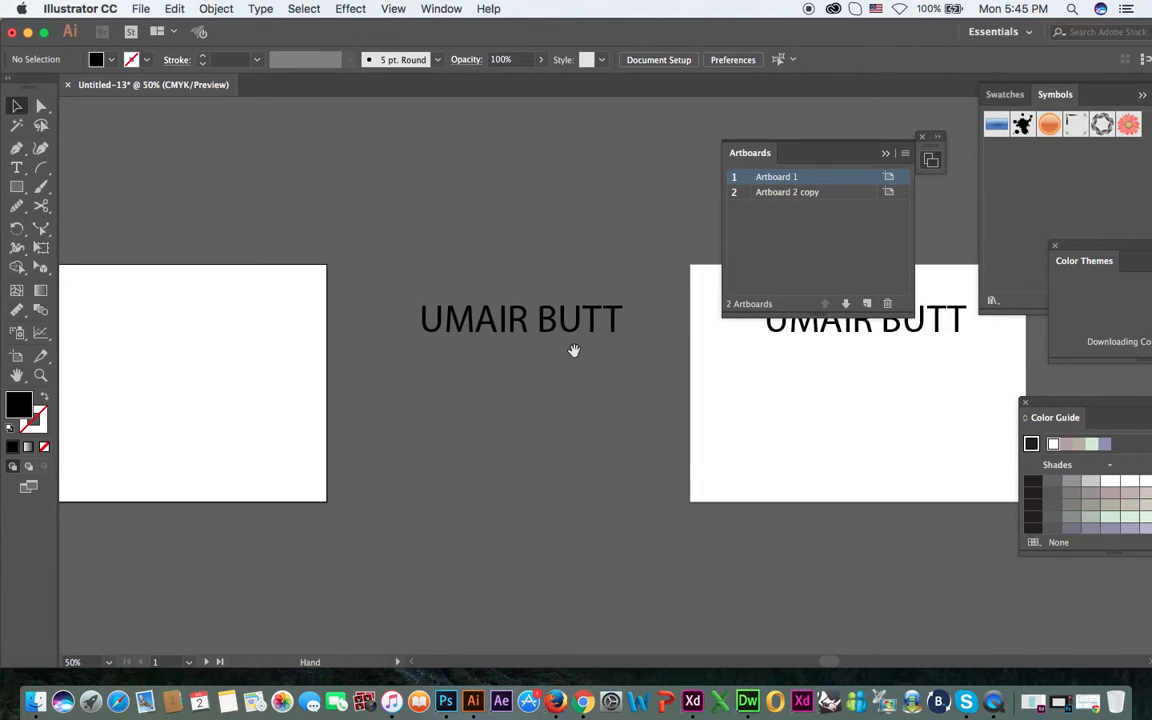
pyautogui.click(548, 321)
pyautogui.press('Delete')
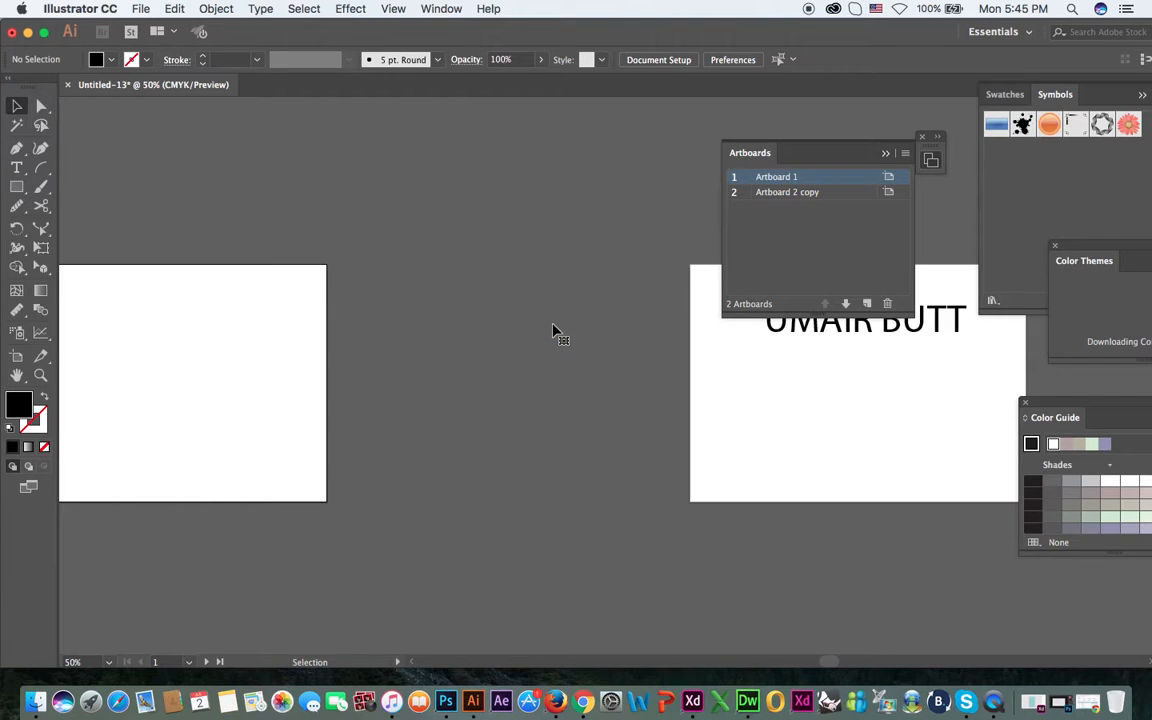
# Move Artboard 2 copy with its text beside Artboard 1, to an X position of about 18.9 in.
pyautogui.hscroll(-2, 610, 392)
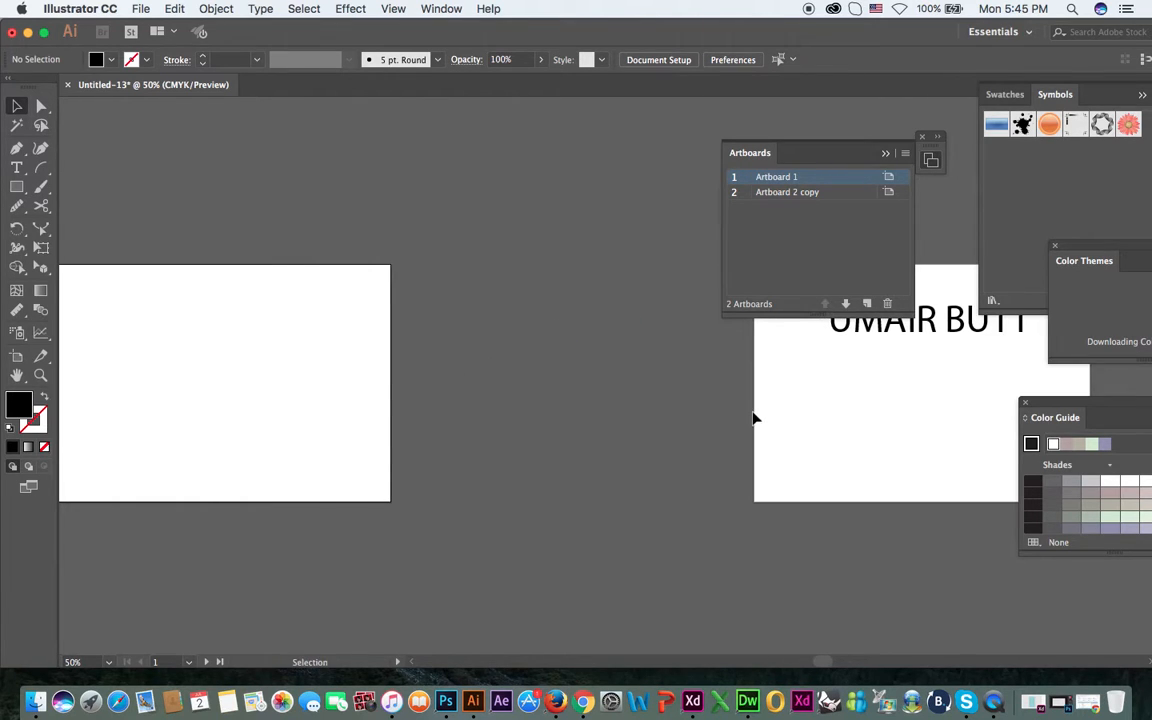
pyautogui.click(864, 418)
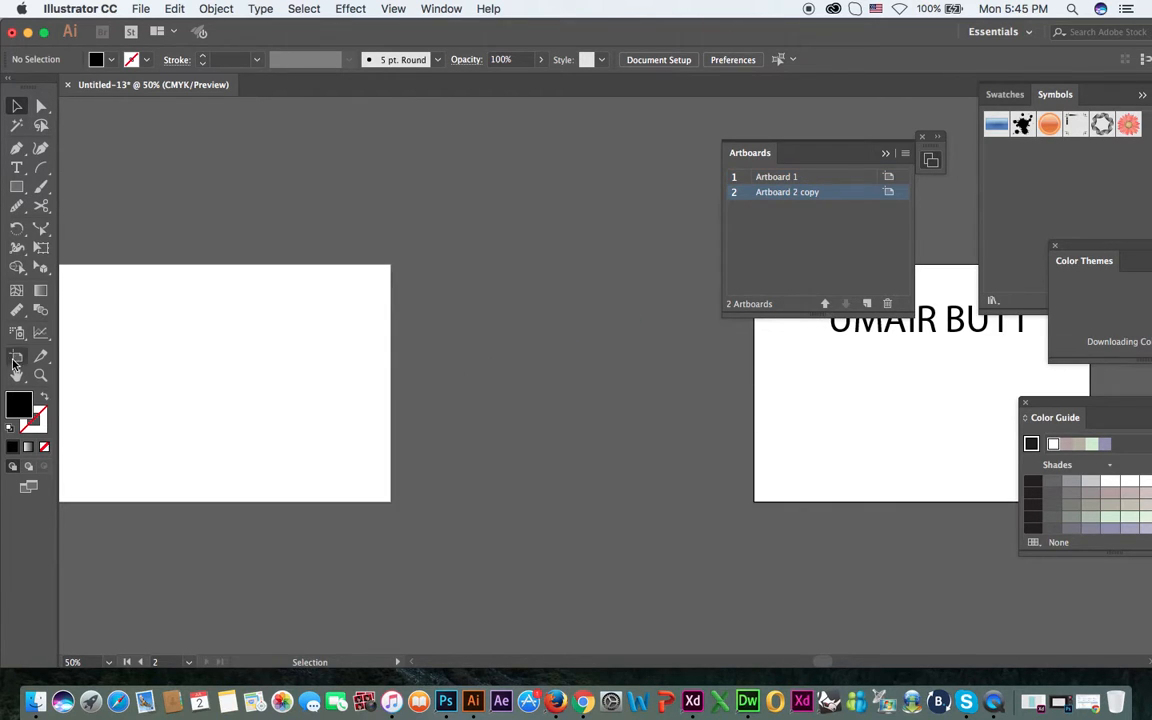
pyautogui.hotkey('shift', 'o')
pyautogui.moveTo(852, 420); pyautogui.dragTo(529, 421)
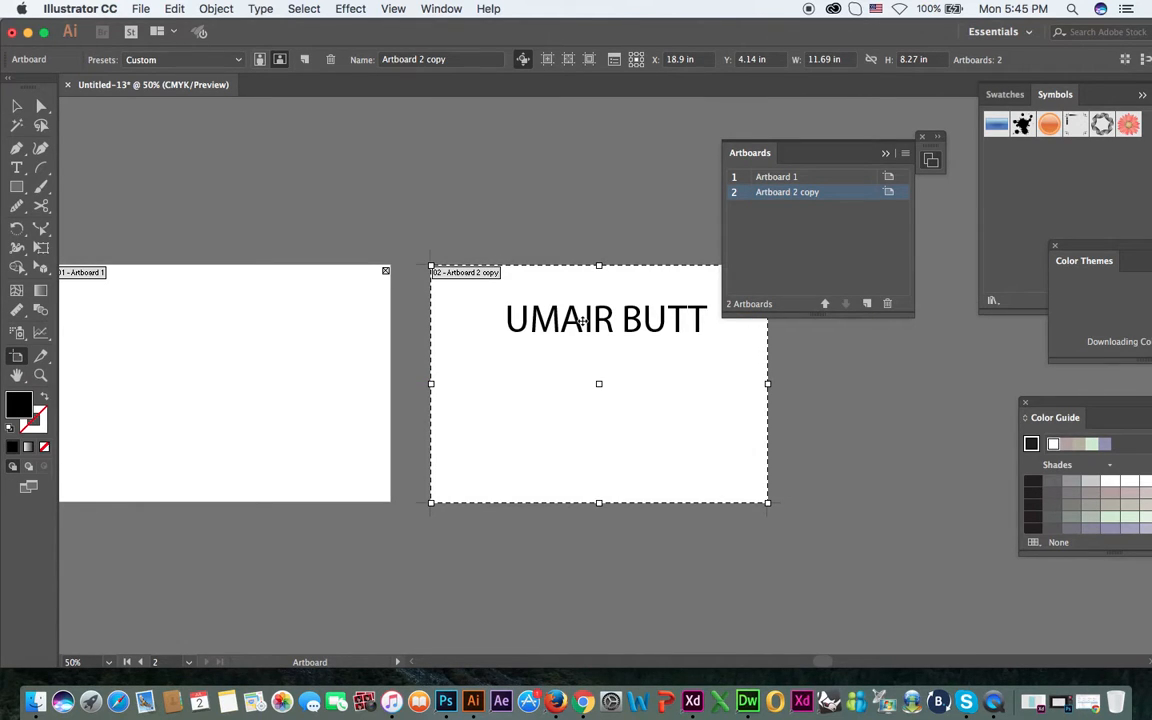
pyautogui.press('v')
# Switch Artboard 1 to portrait orientation and return it to landscape.
pyautogui.moveTo(386, 345); pyautogui.dragTo(519, 322)
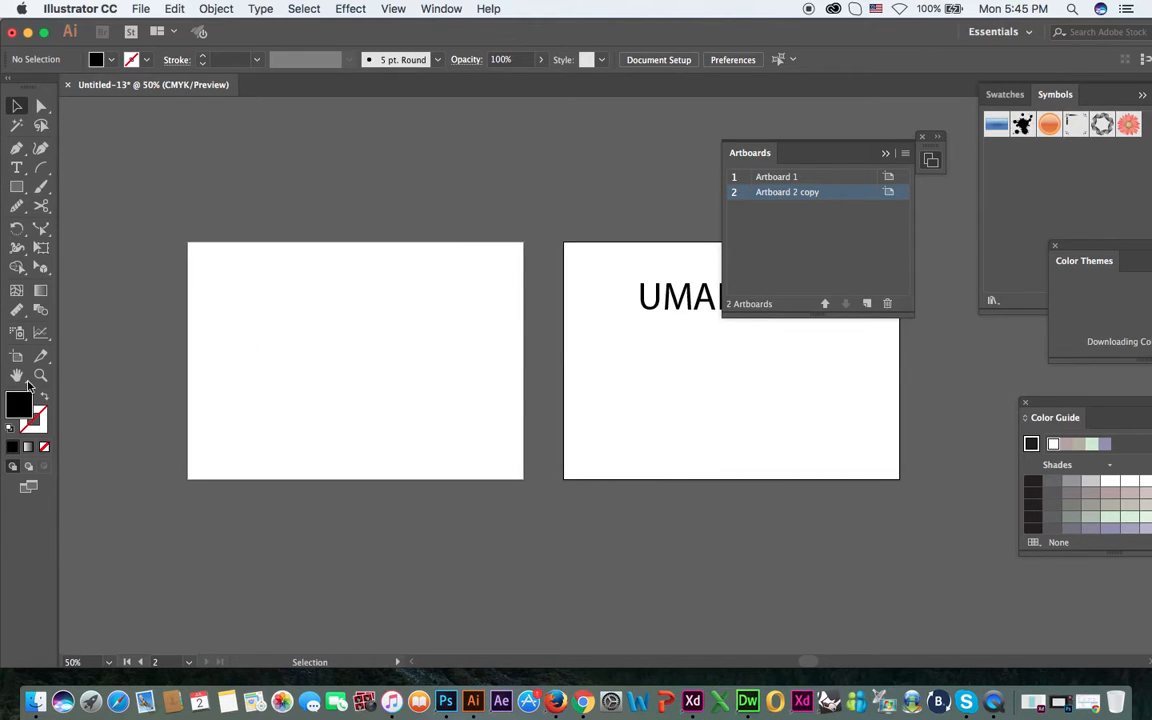
pyautogui.click(333, 360)
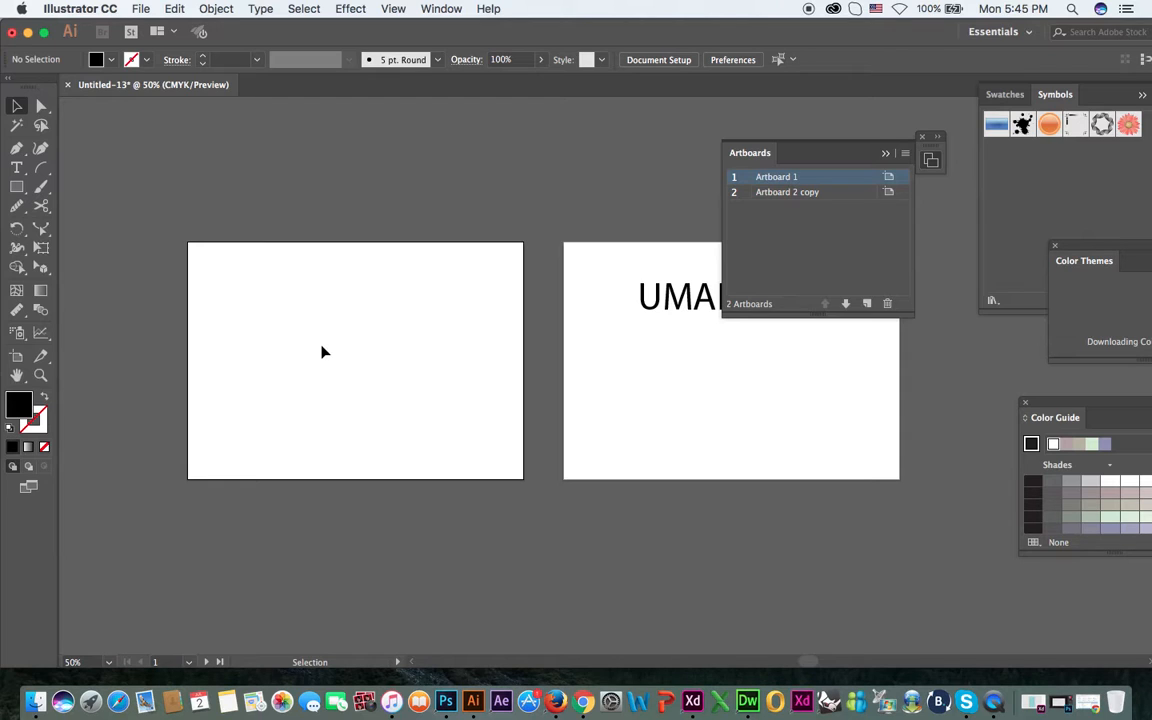
pyautogui.hotkey('shift', 'o')
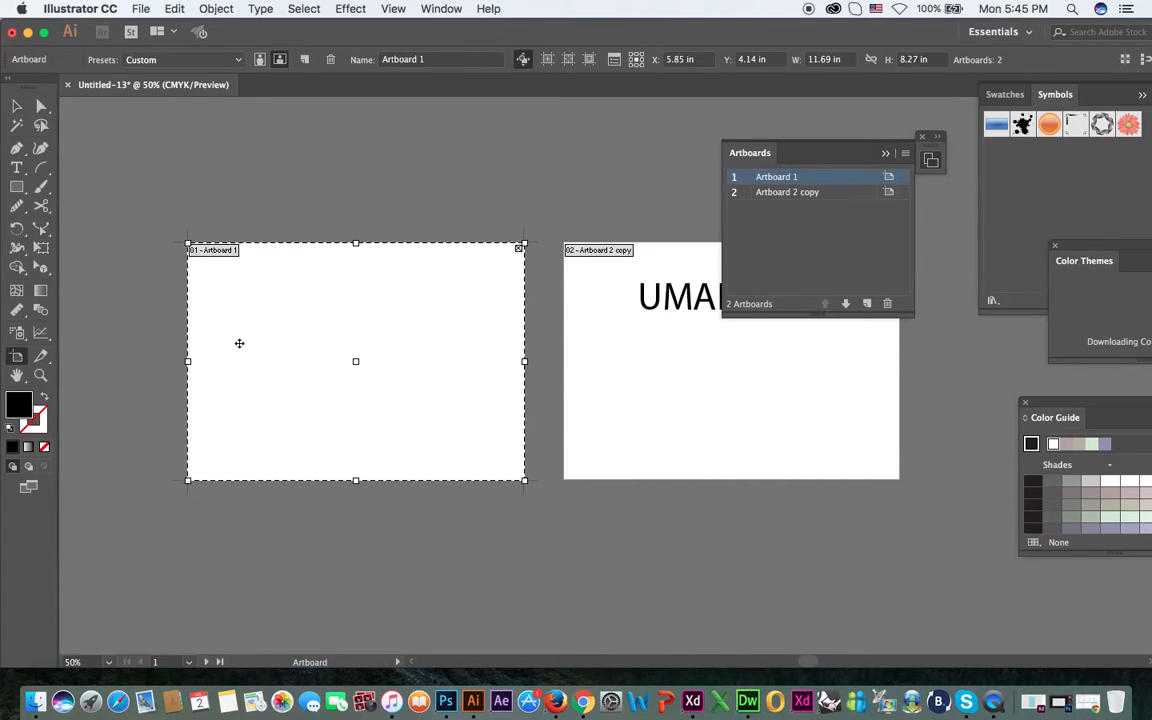
pyautogui.click(260, 61)
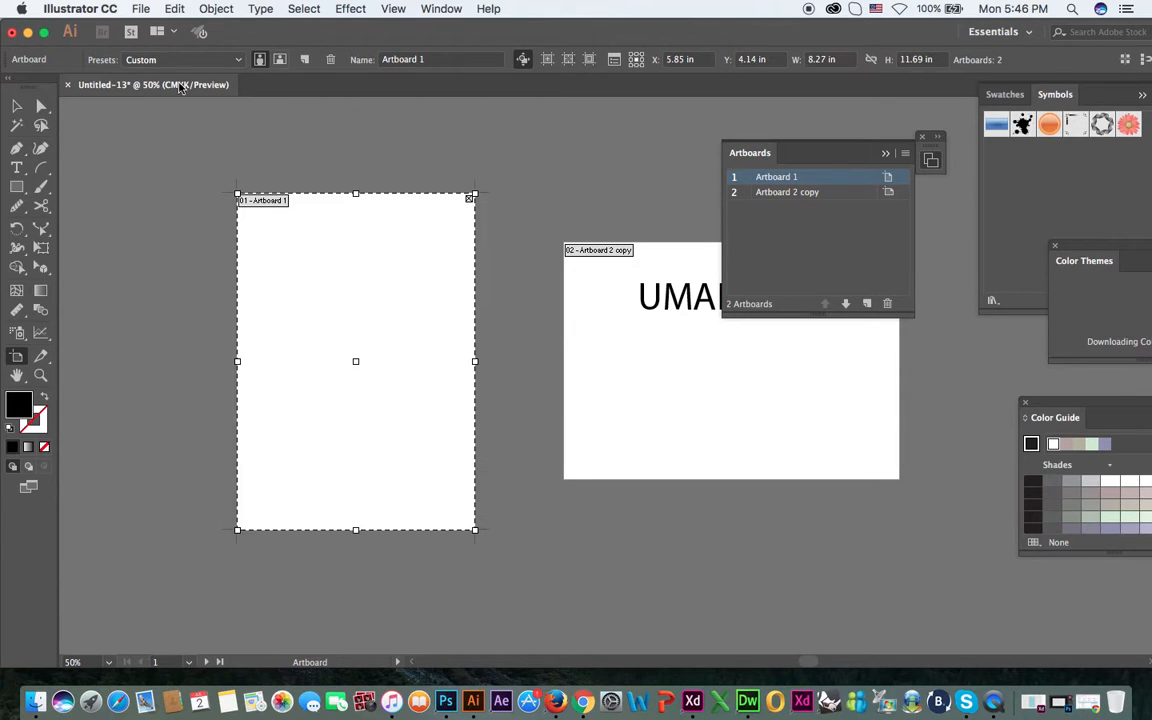
pyautogui.press('v')
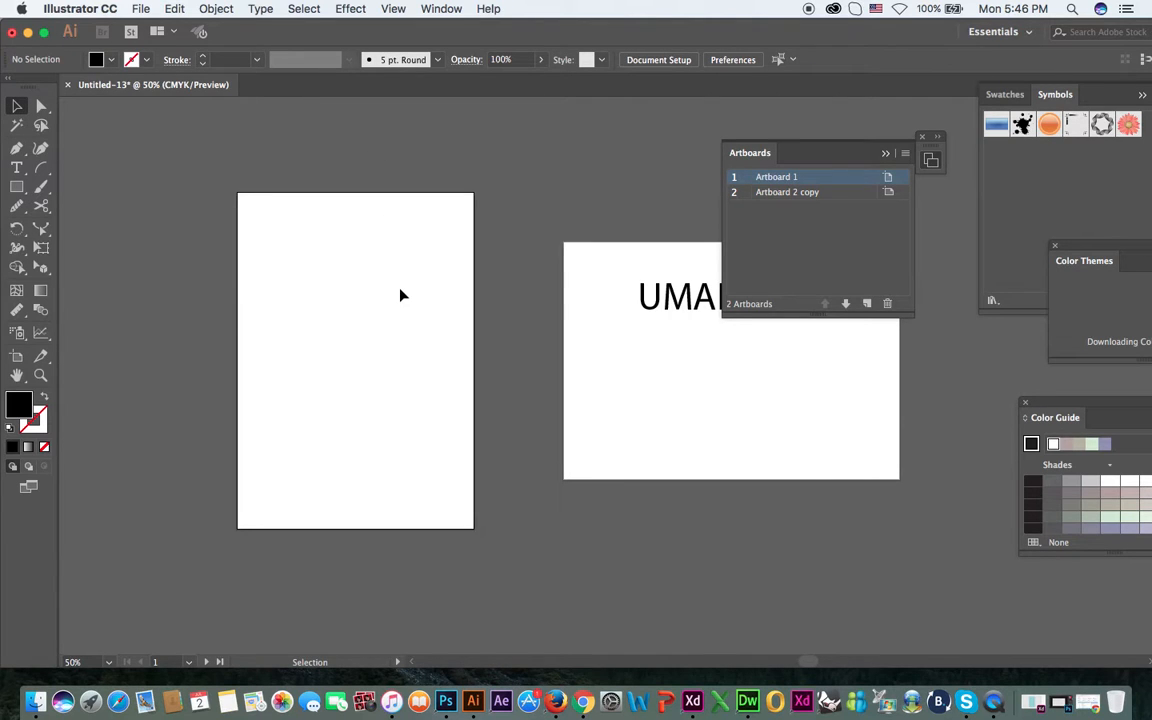
pyautogui.hotkey('shift', 'o')
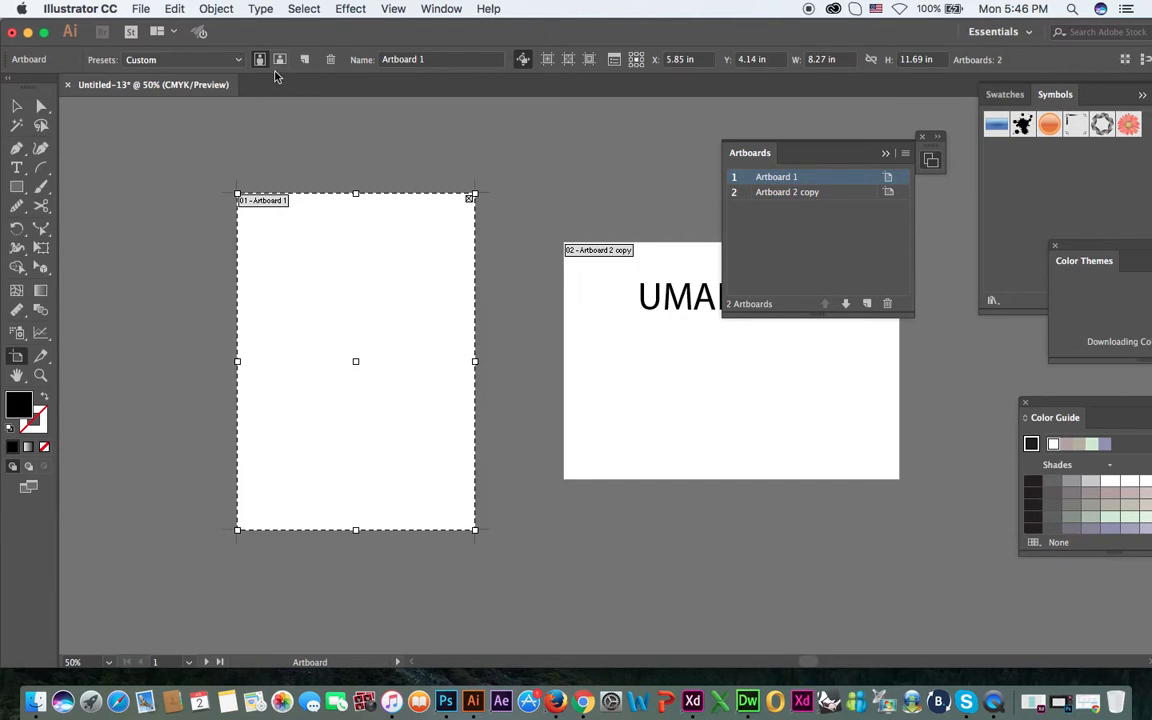
pyautogui.click(280, 60)
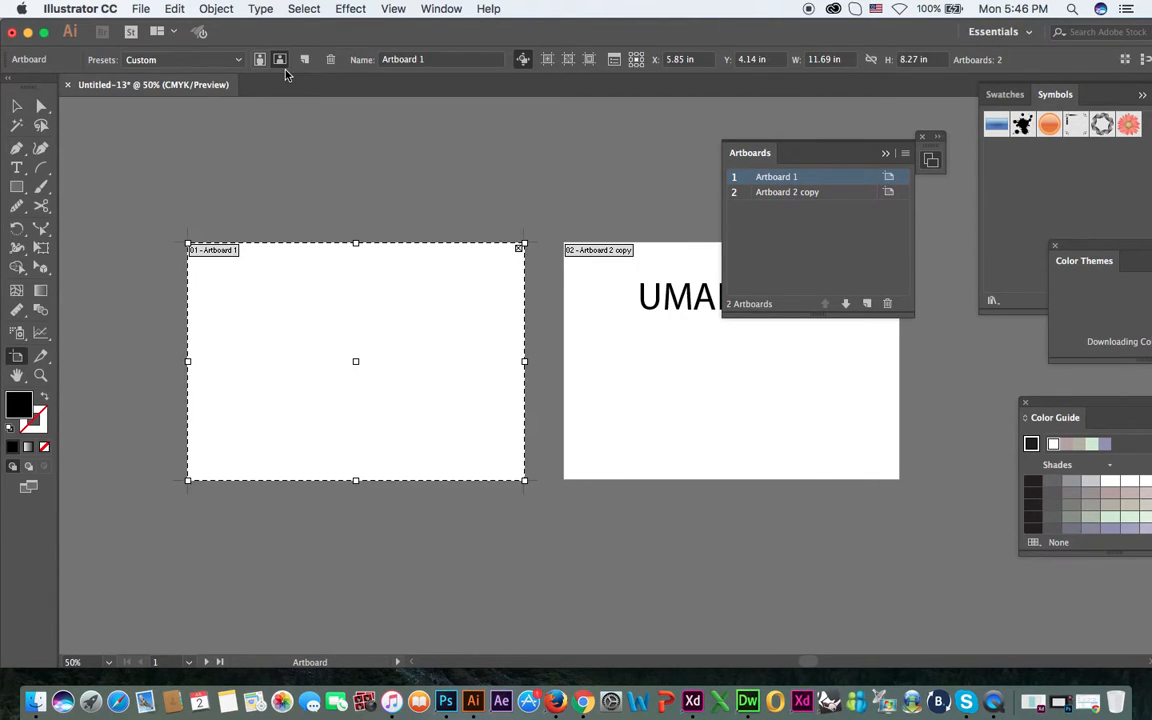
# Apply the A4 preset in portrait orientation to Artboard 1, and change it to the B5 preset.
pyautogui.click(199, 61)
pyautogui.click(175, 185)
pyautogui.click(259, 59)
pyautogui.click(176, 60)
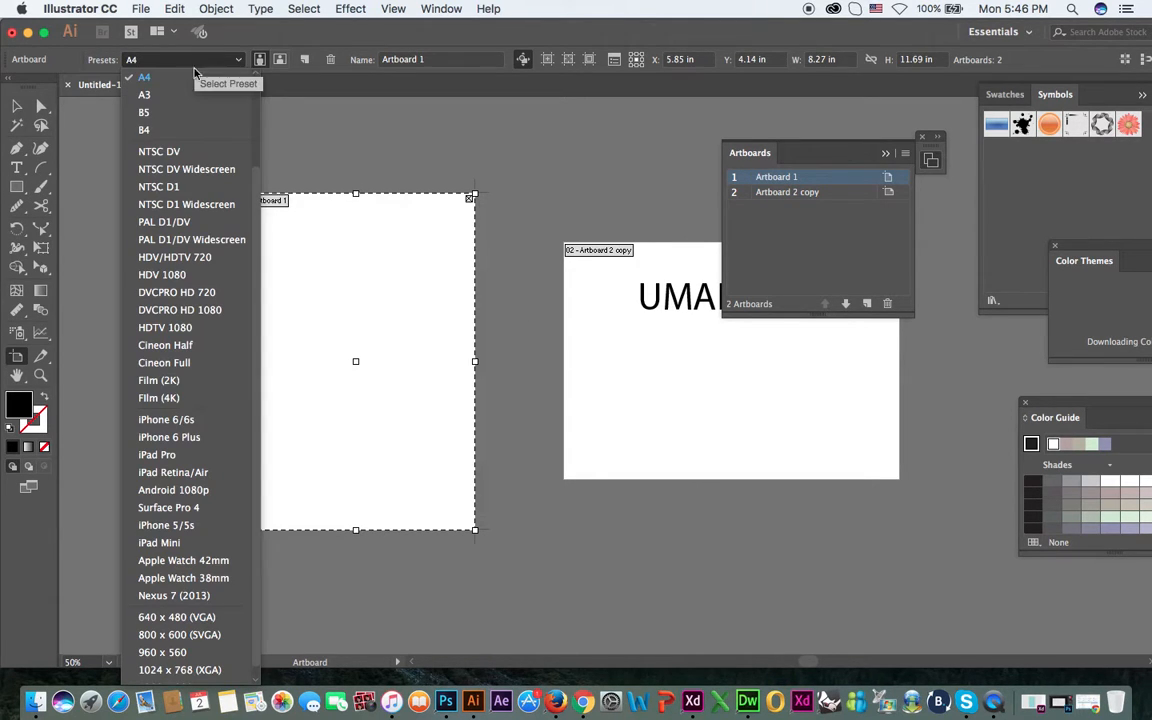
pyautogui.click(196, 113)
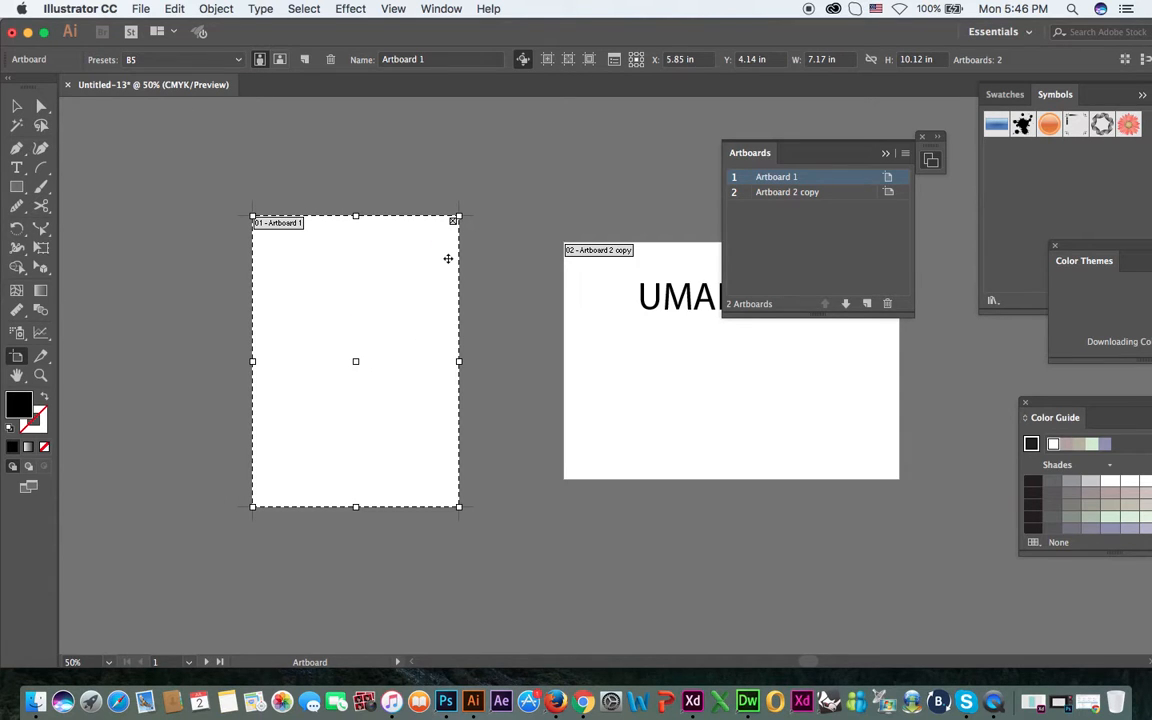
# Try the iPad Mini preset and the HDV 1080 preset on Artboard 1.
pyautogui.click(145, 60)
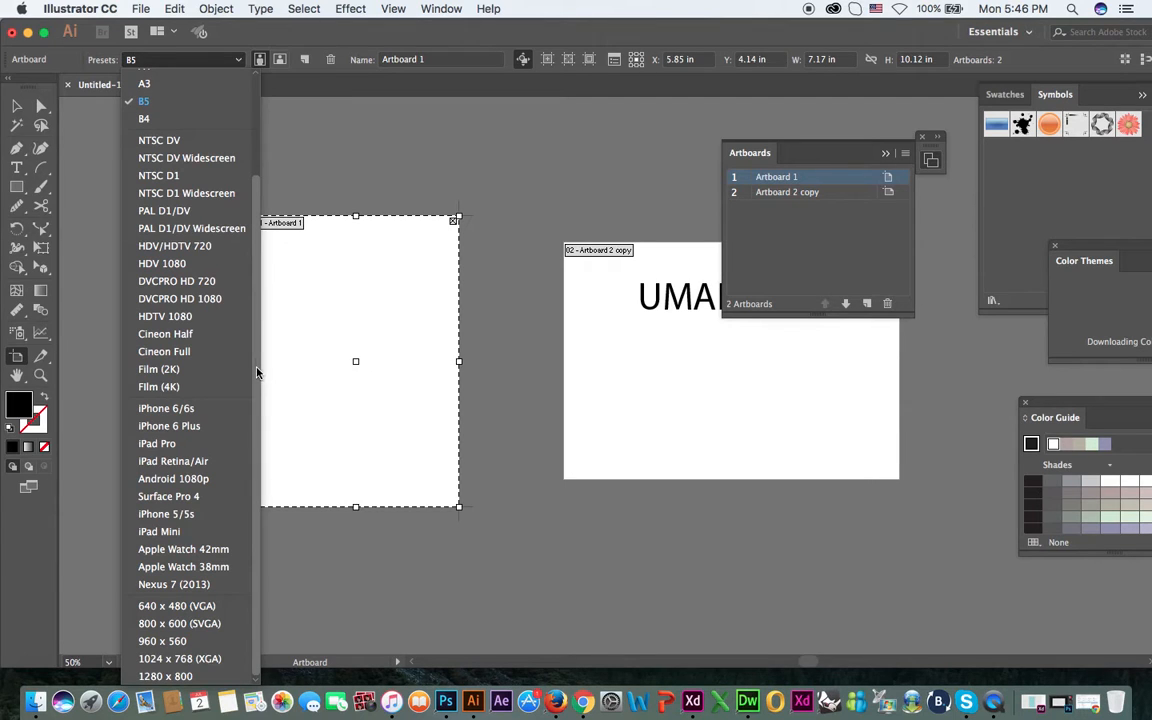
pyautogui.click(160, 531)
pyautogui.click(171, 60)
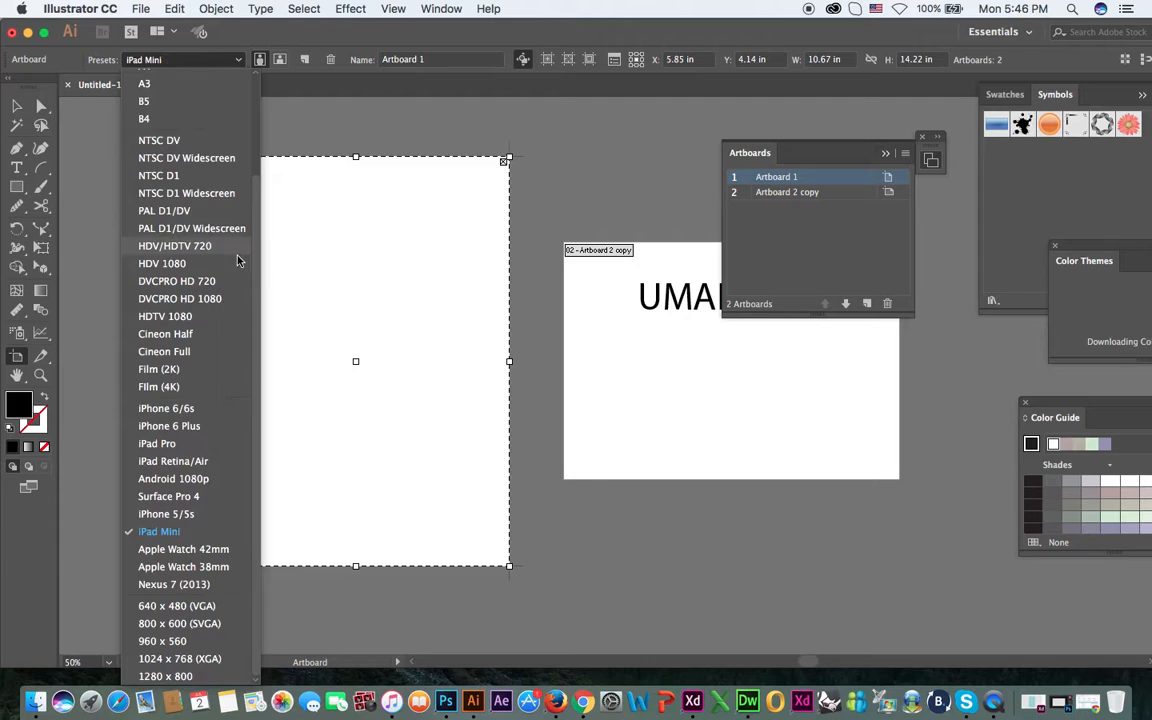
pyautogui.moveTo(257, 290); pyautogui.dragTo(257, 159)
pyautogui.click(337, 41)
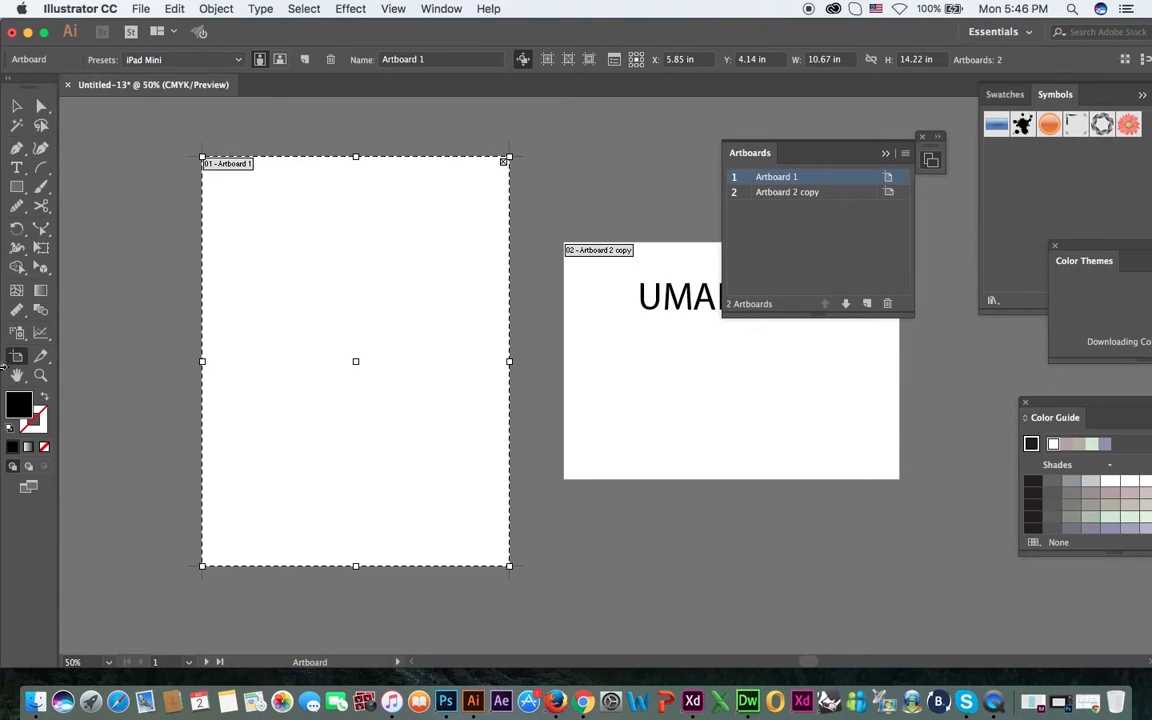
pyautogui.click(171, 60)
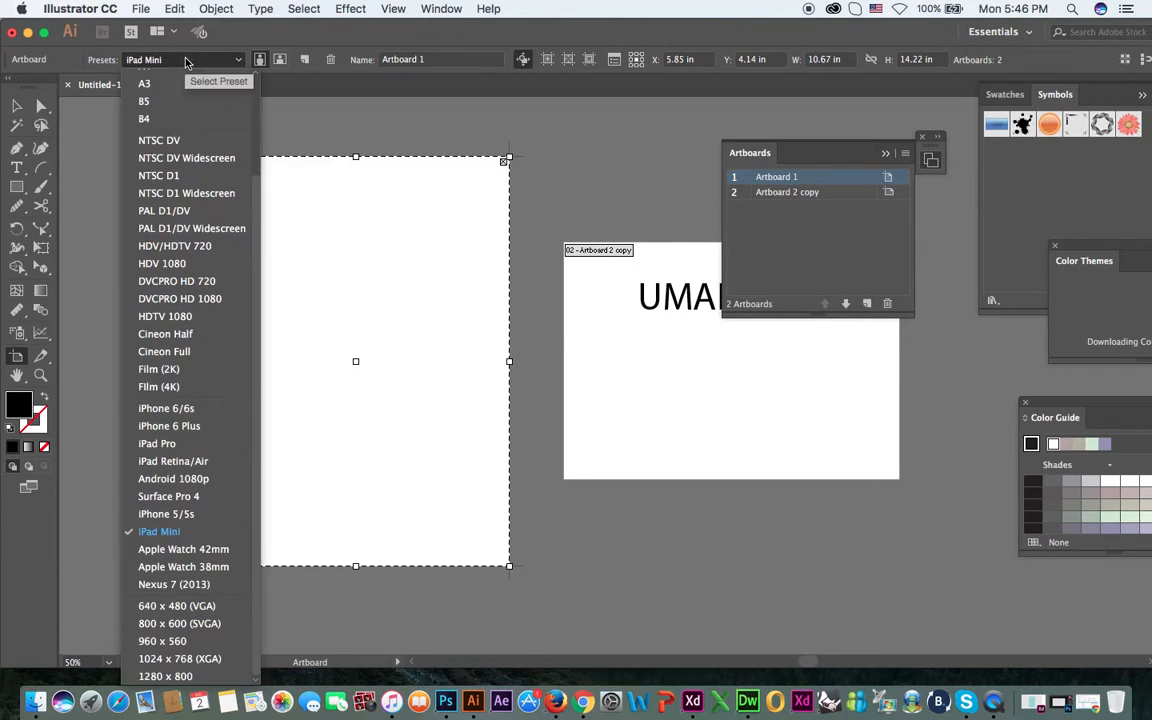
pyautogui.scroll(3, 170, 330)
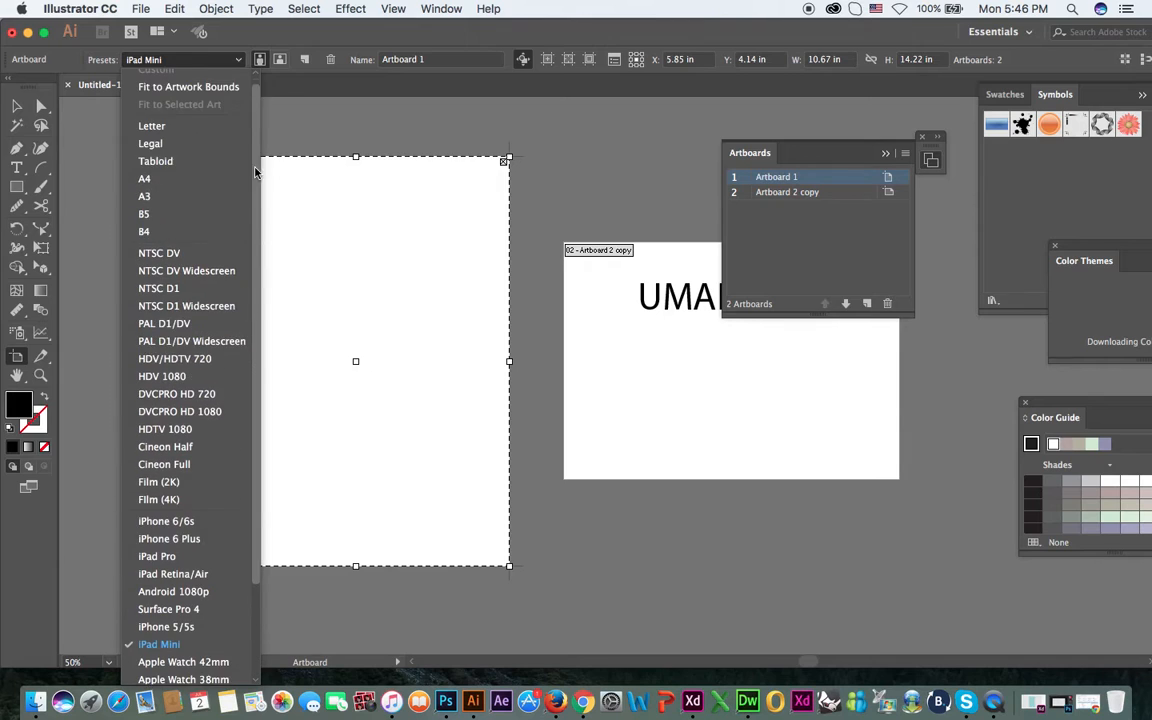
pyautogui.click(160, 383)
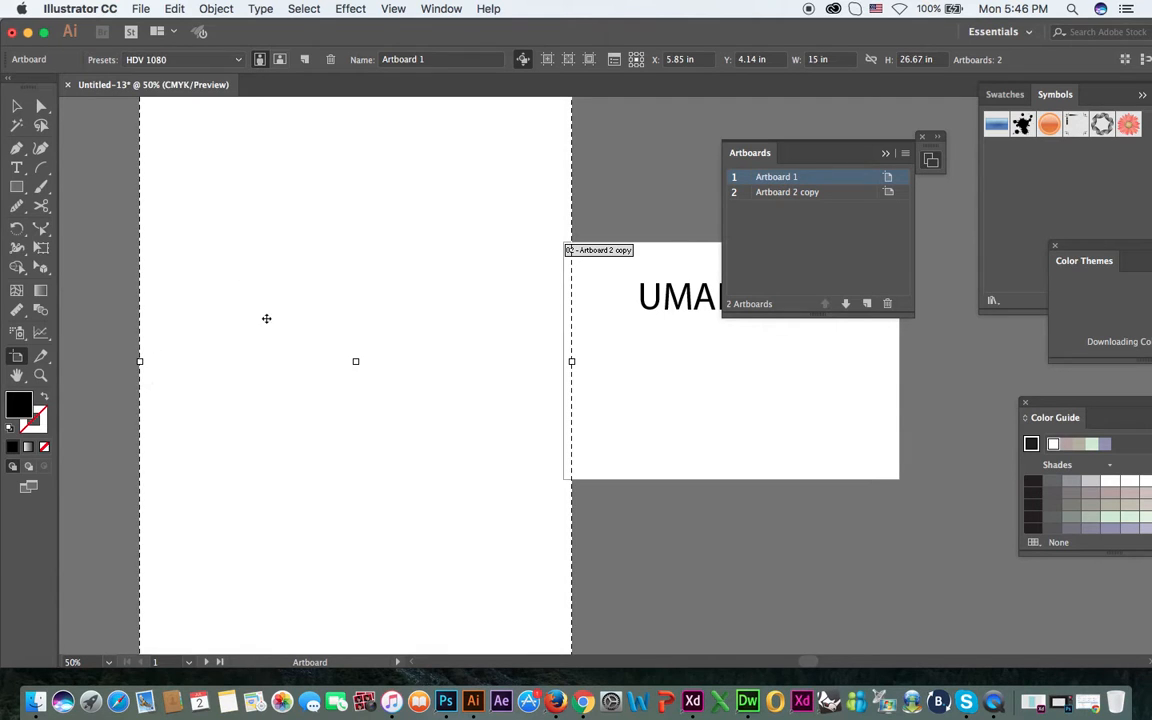
# Set Artboard 1 to the A3 preset in landscape orientation.
pyautogui.click(160, 62)
pyautogui.click(169, 89)
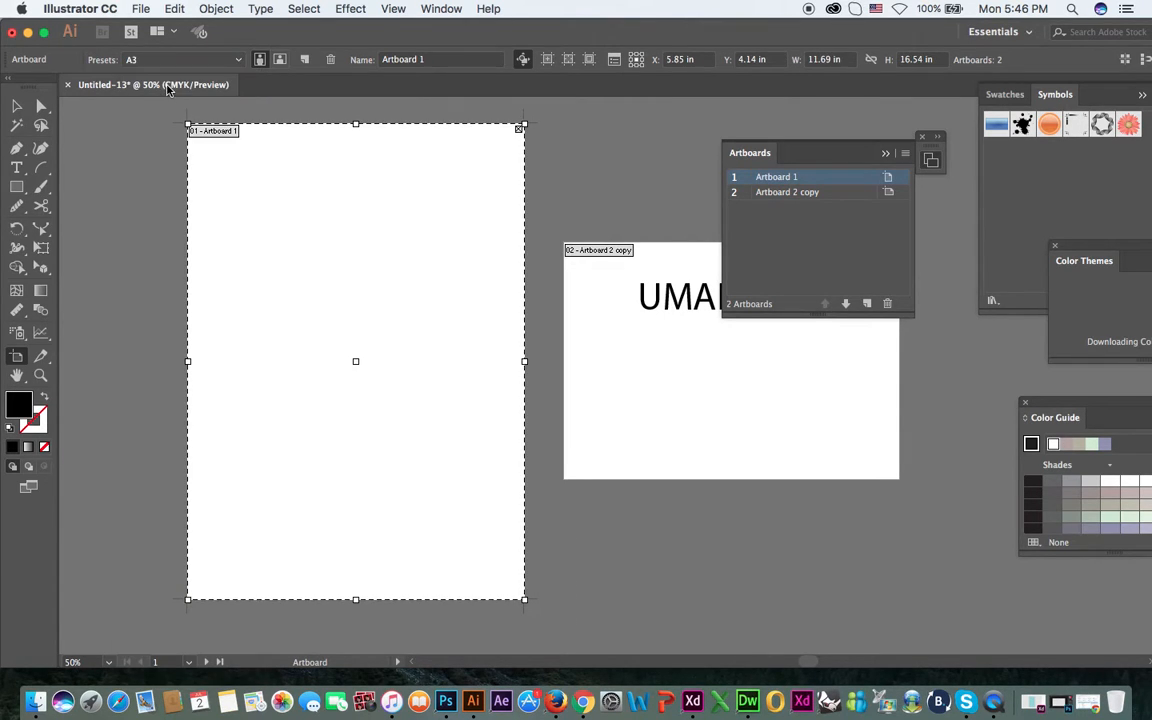
pyautogui.click(280, 60)
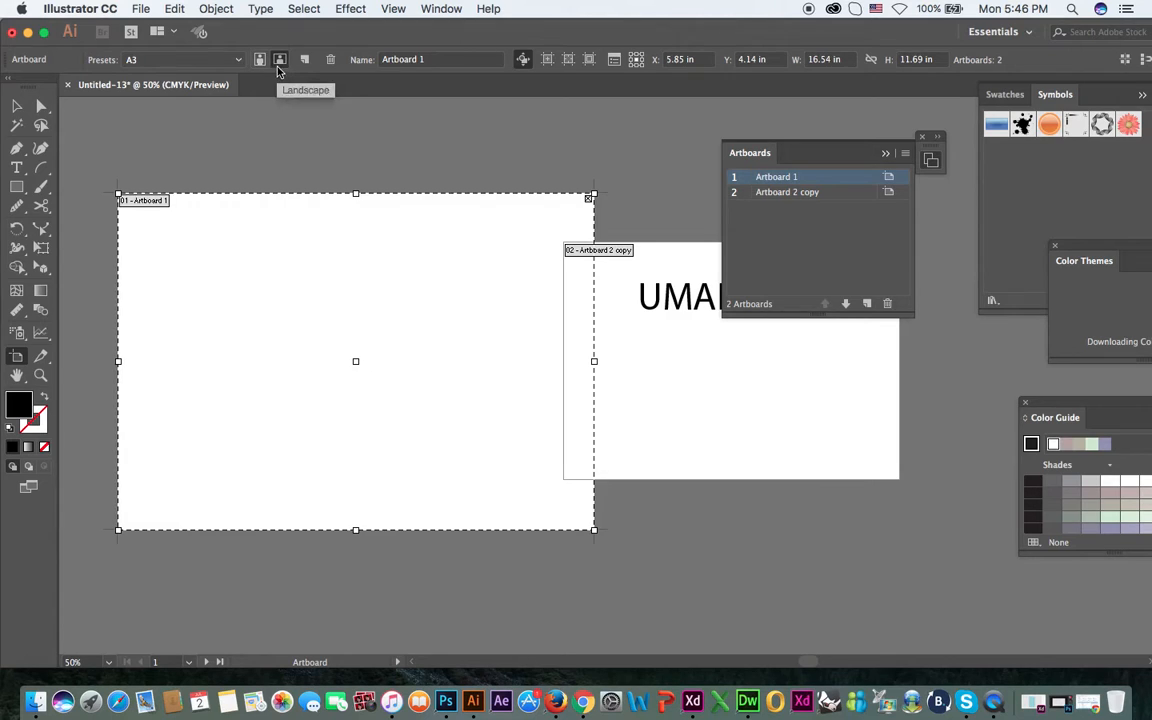
# Move Artboard 2 copy about 2 in away from Artboard 1 to clear their overlap.
pyautogui.moveTo(741, 393); pyautogui.dragTo(798, 393)
pyautogui.click(16, 105)
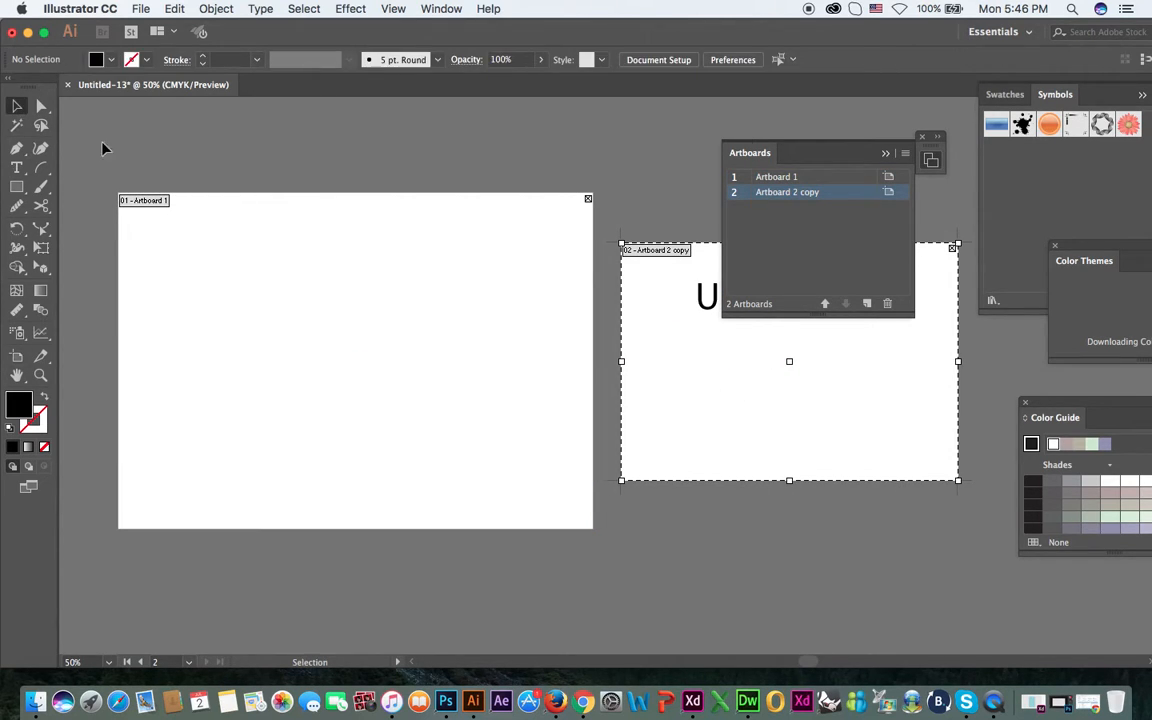
pyautogui.moveTo(450, 242); pyautogui.dragTo(425, 240)
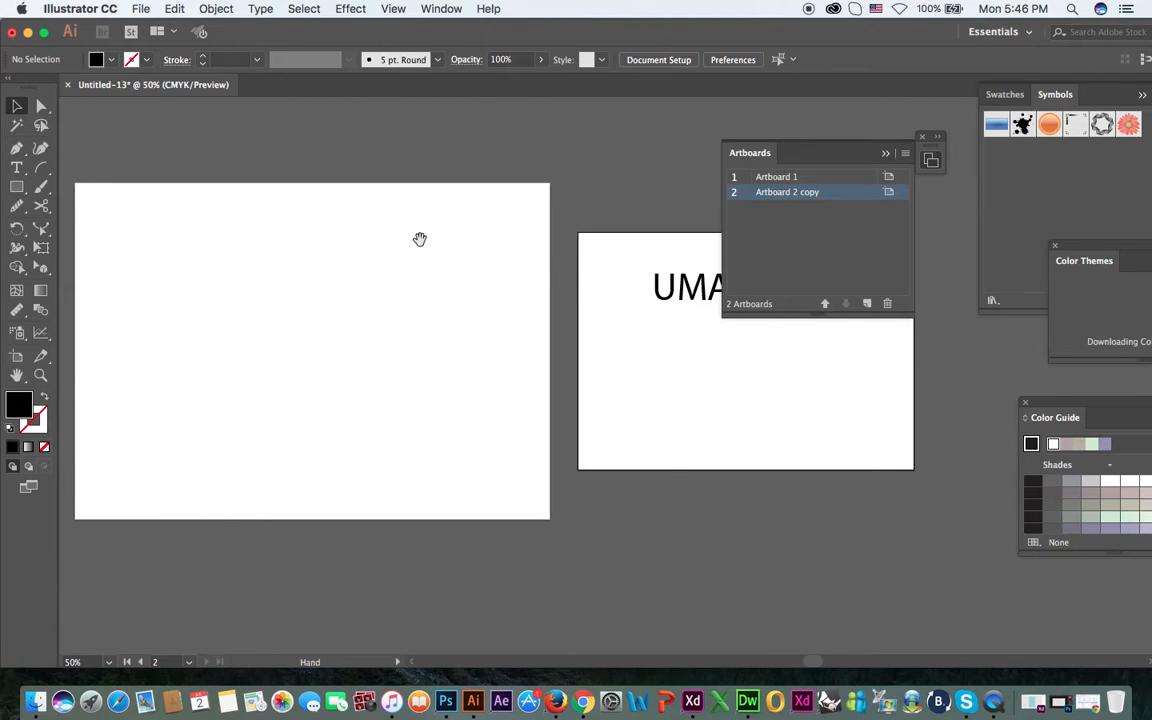
# Activate the Artboard tool, hide the list of artboards and show it again.
pyautogui.click(16, 355)
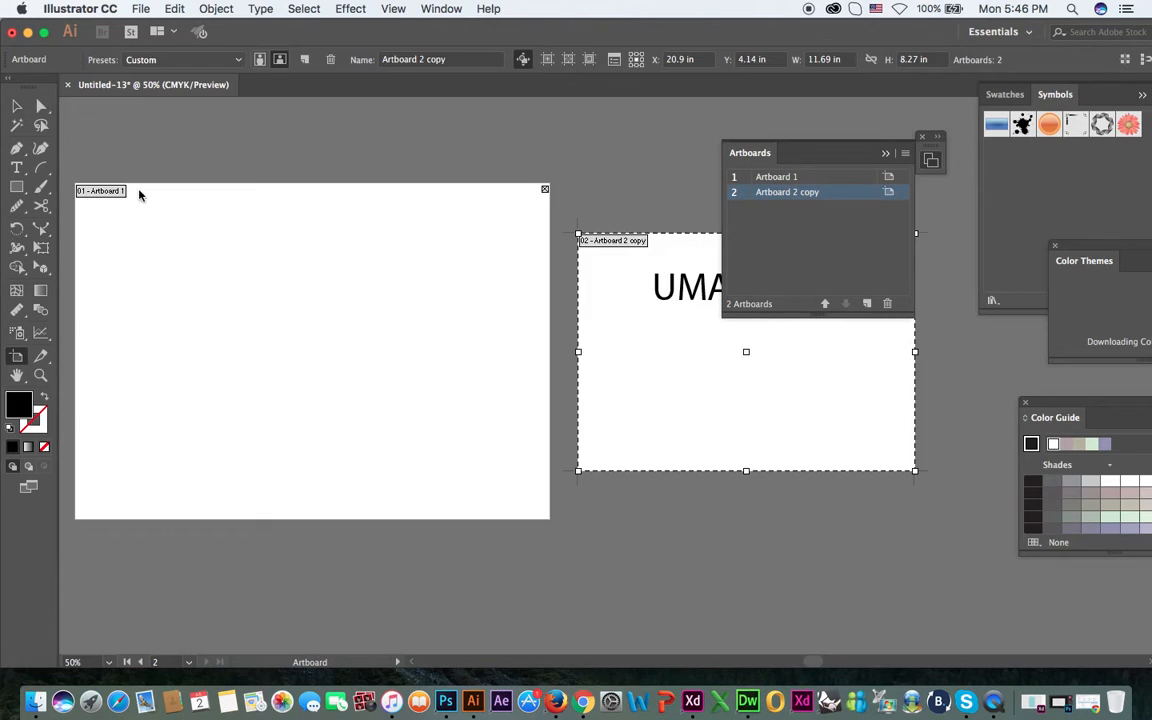
pyautogui.click(441, 9)
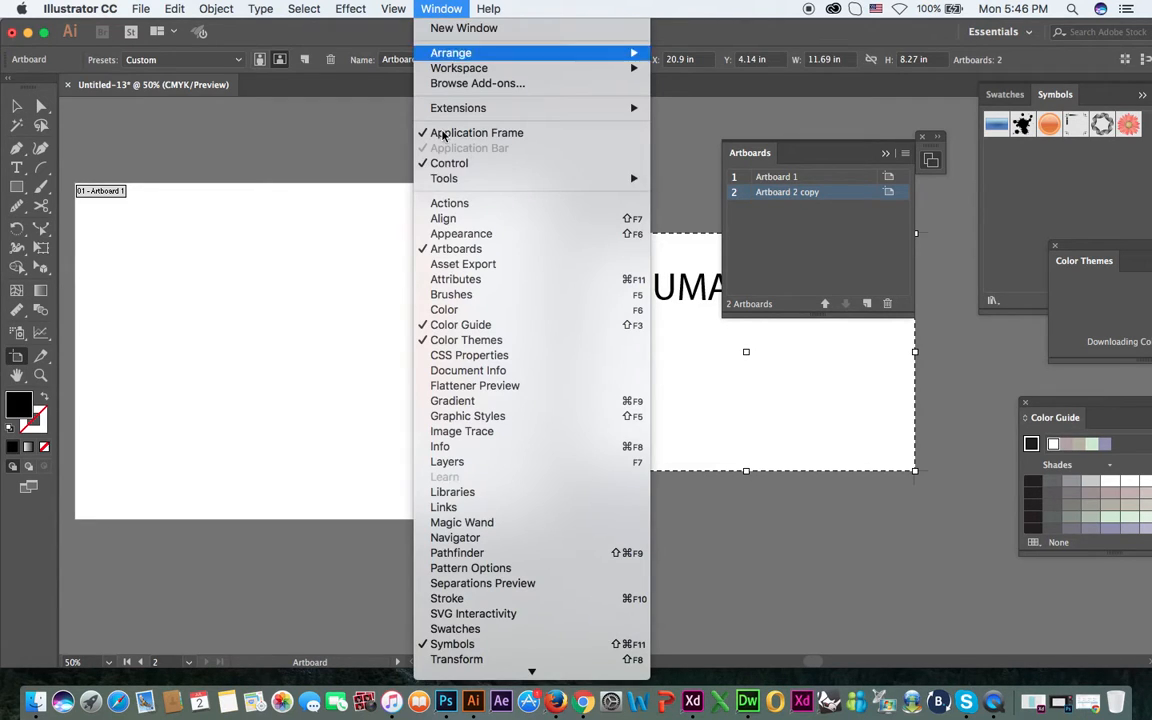
pyautogui.click(459, 259)
pyautogui.click(441, 9)
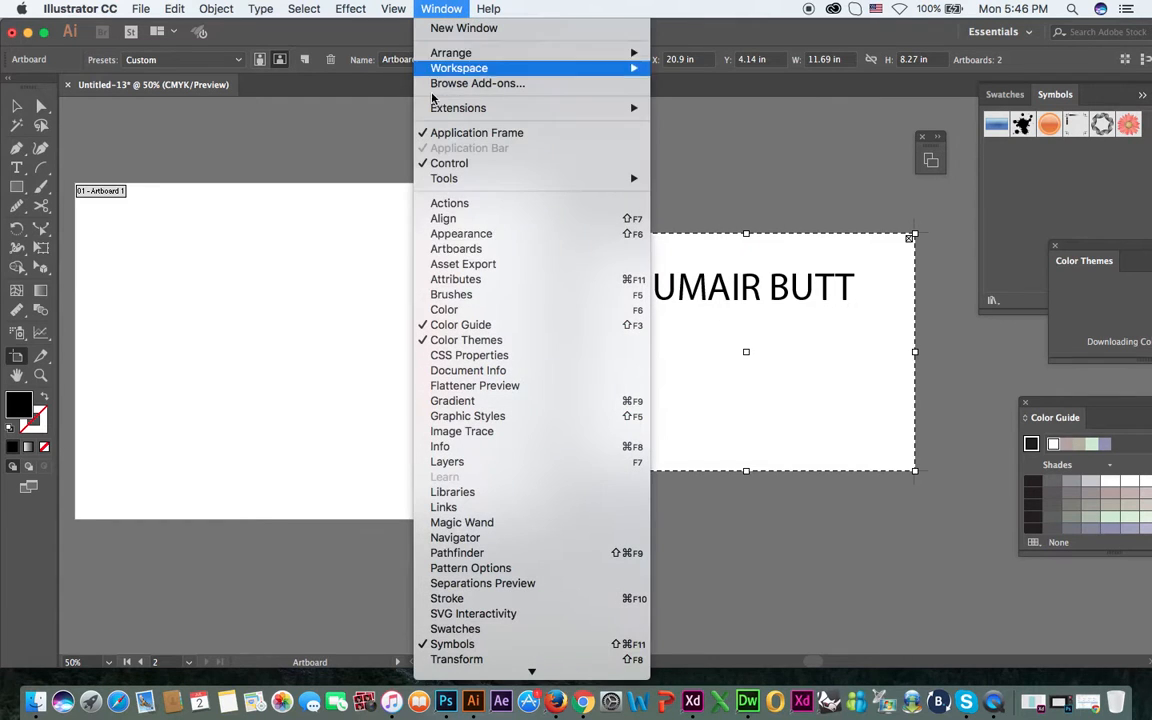
pyautogui.click(467, 254)
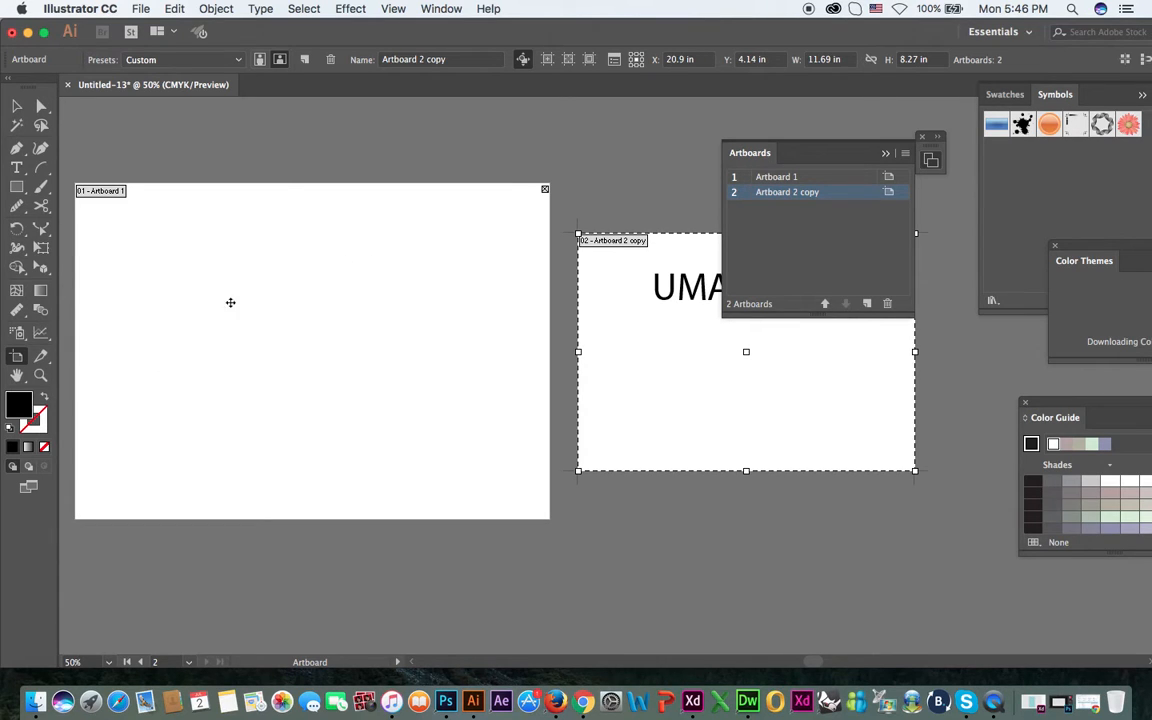
# Switch to the Selection tool, make Artboard 1 active, try 100% zoom and zooming out, and fit Artboard 1 in the window.
pyautogui.click(17, 106)
pyautogui.click(214, 338)
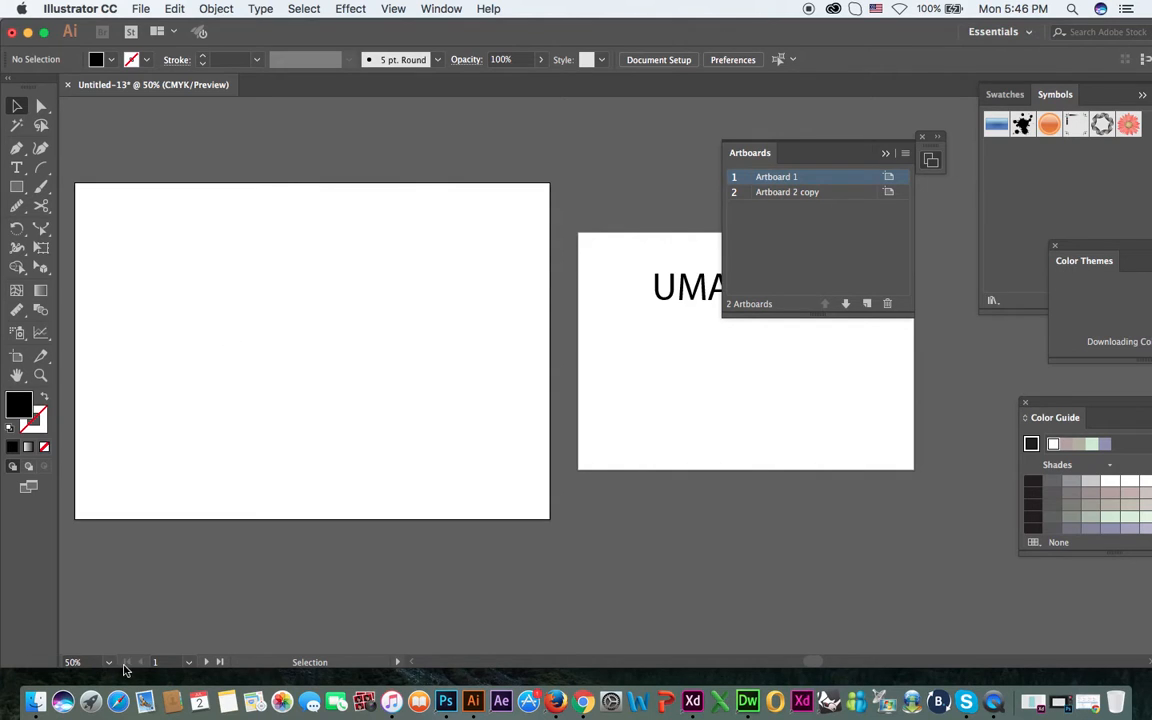
pyautogui.click(108, 662)
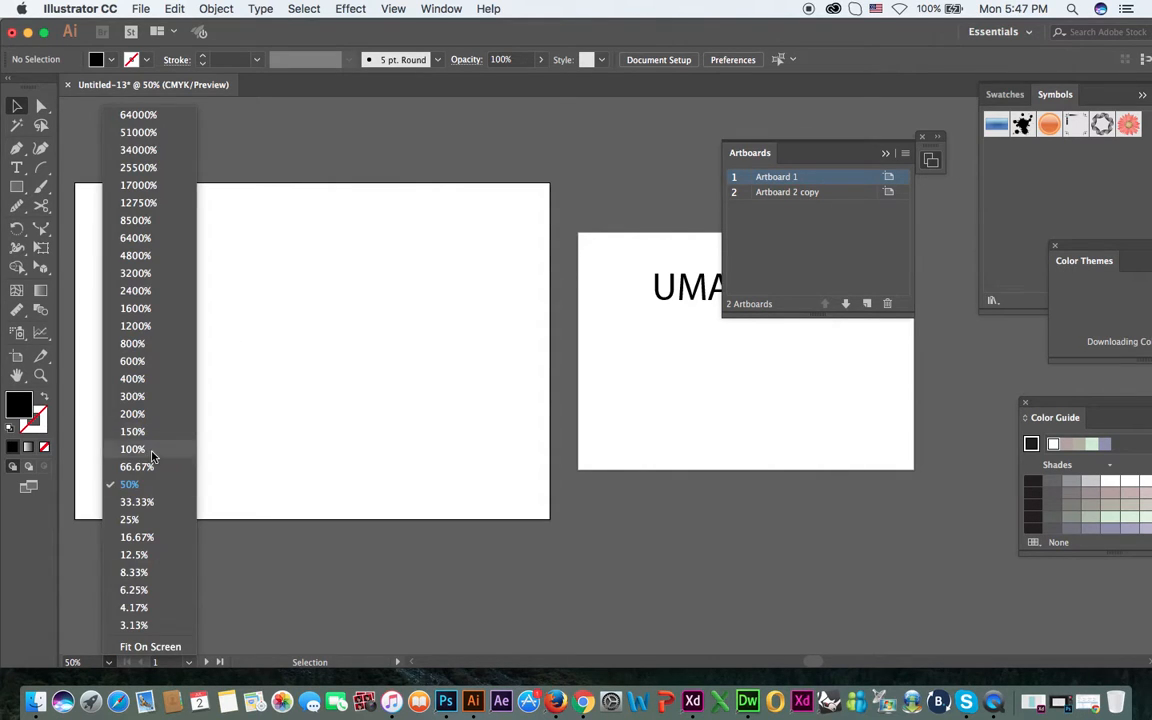
pyautogui.click(133, 449)
pyautogui.press('super+minus')
pyautogui.press('super+minus')
pyautogui.press('super+minus')
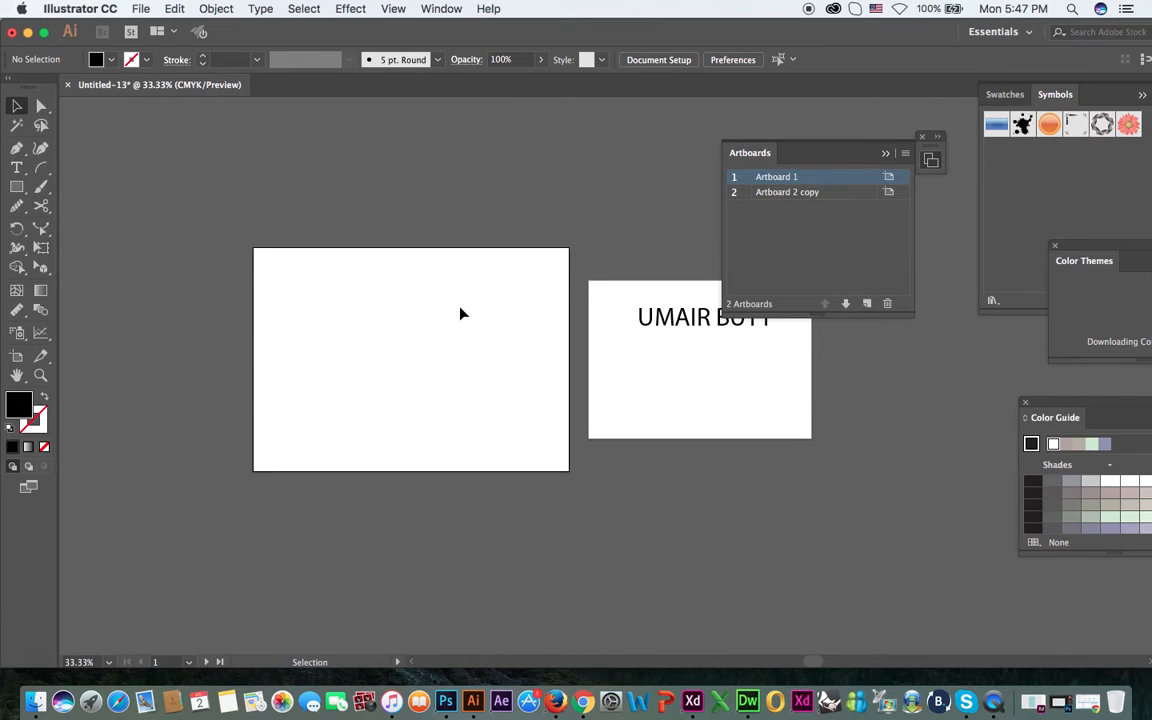
pyautogui.press('super+0')
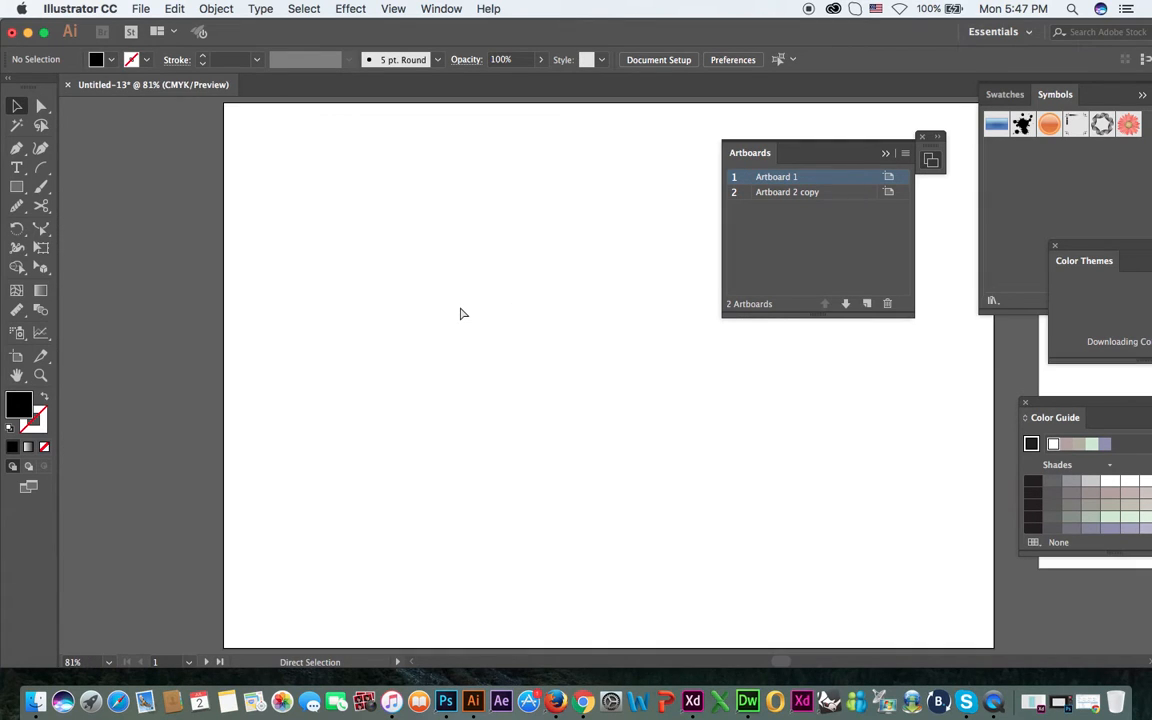
# Collapse the Artboards and Symbols panels and show both artboards side by side at 50% zoom.
pyautogui.click(886, 155)
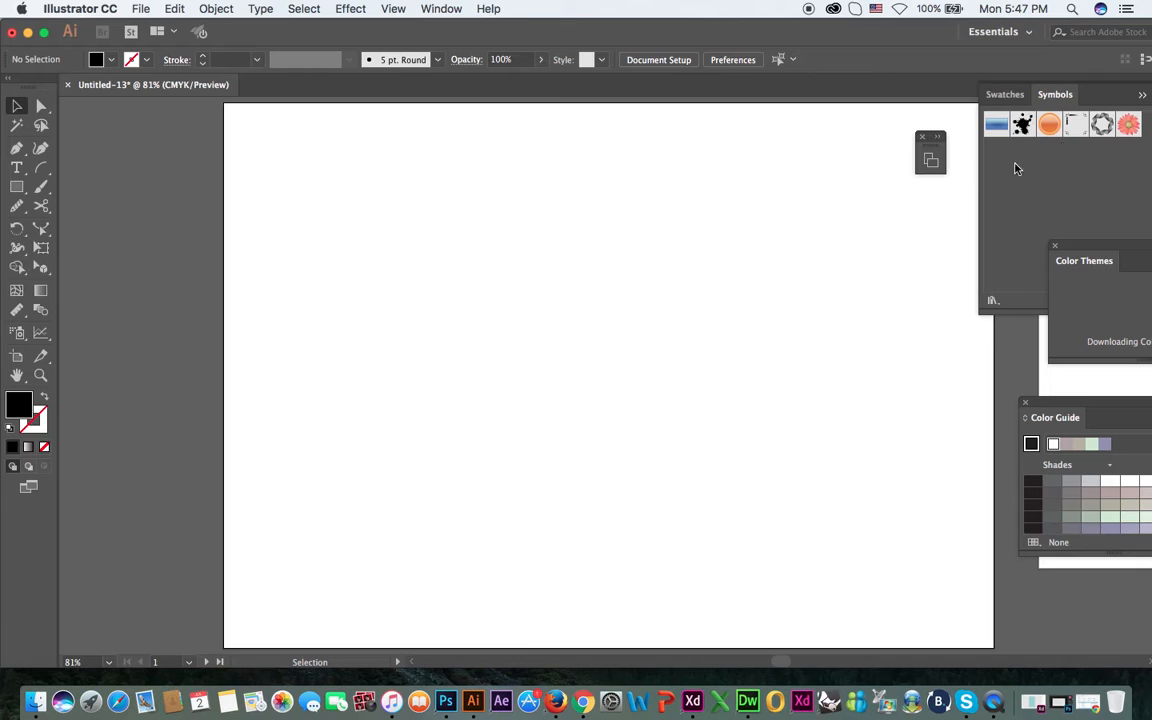
pyautogui.click(1141, 95)
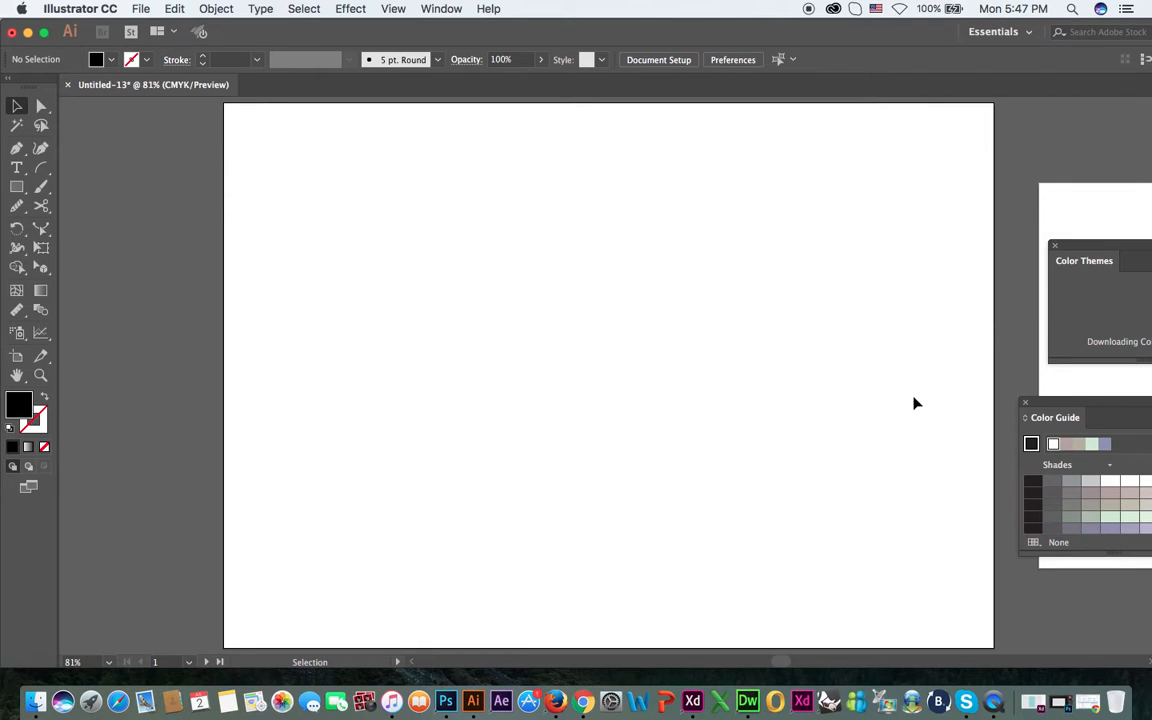
pyautogui.press('super+minus')
pyautogui.press('super+minus')
pyautogui.moveTo(834, 366); pyautogui.dragTo(592, 382)
pyautogui.press('super+0')
pyautogui.press('super+minus')
pyautogui.press('super+minus')
pyautogui.moveTo(681, 314); pyautogui.dragTo(466, 291)
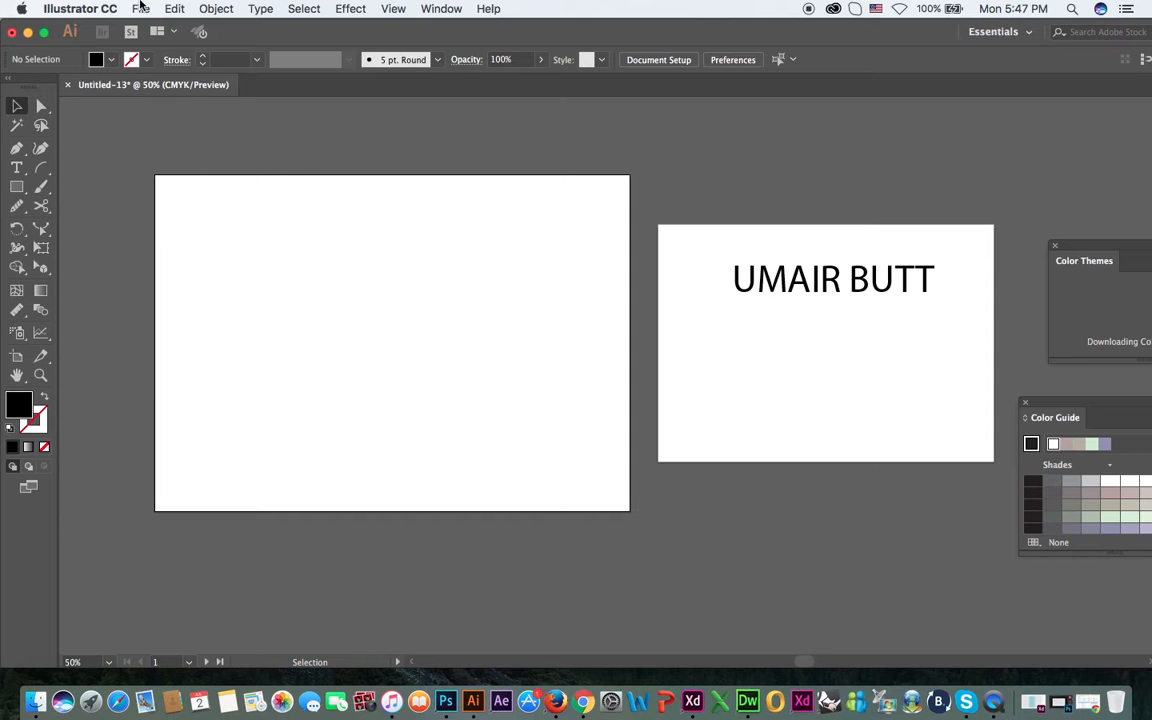
# Try the PNG export options with Use Artboards on, alternating between all artboards and range 2, and cancel the export.
pyautogui.click(141, 8)
pyautogui.moveTo(226, 268)
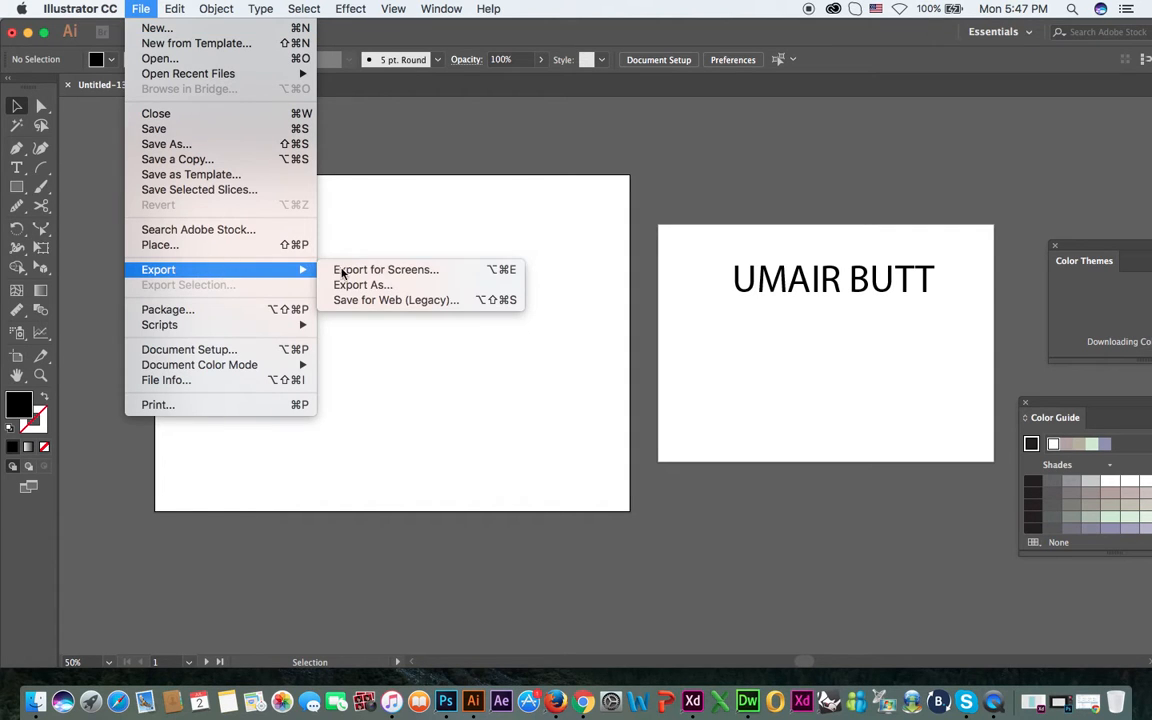
pyautogui.click(355, 284)
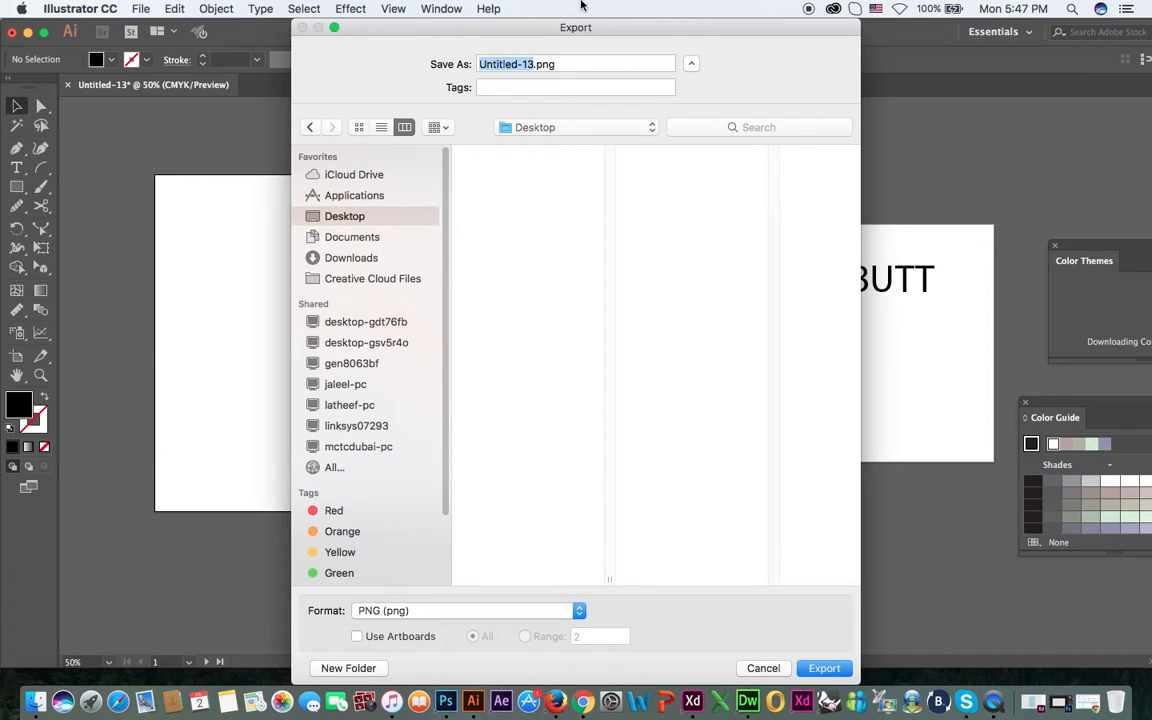
pyautogui.click(357, 637)
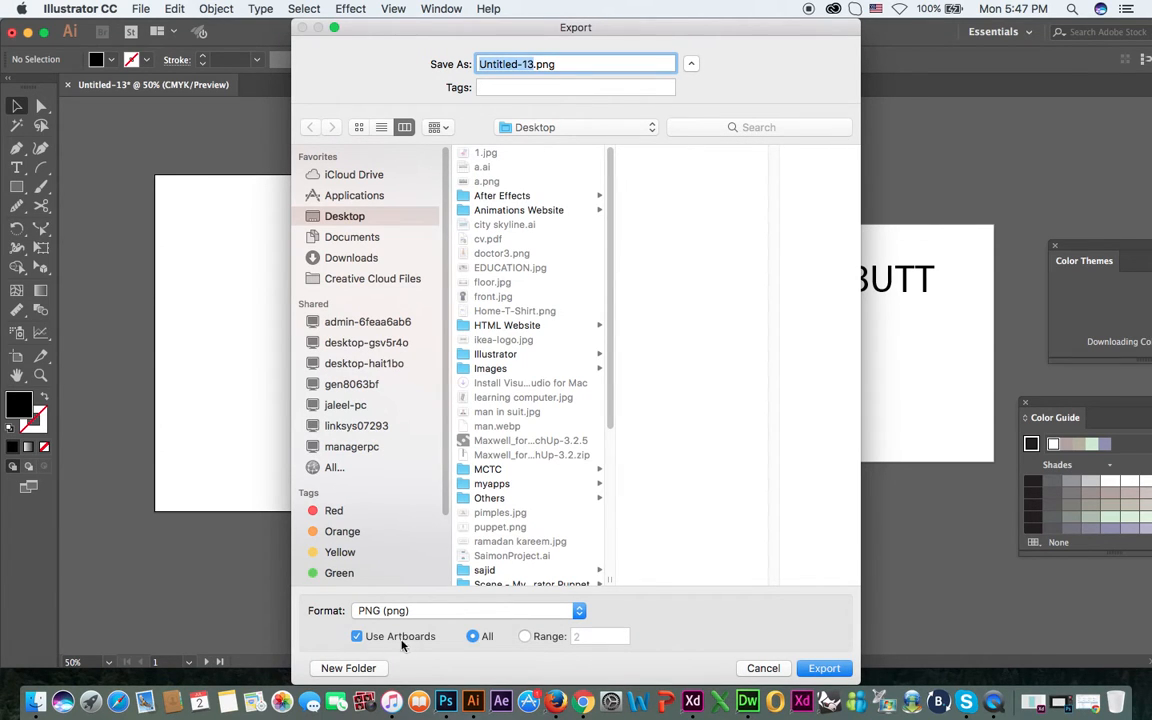
pyautogui.click(527, 637)
pyautogui.click(590, 636)
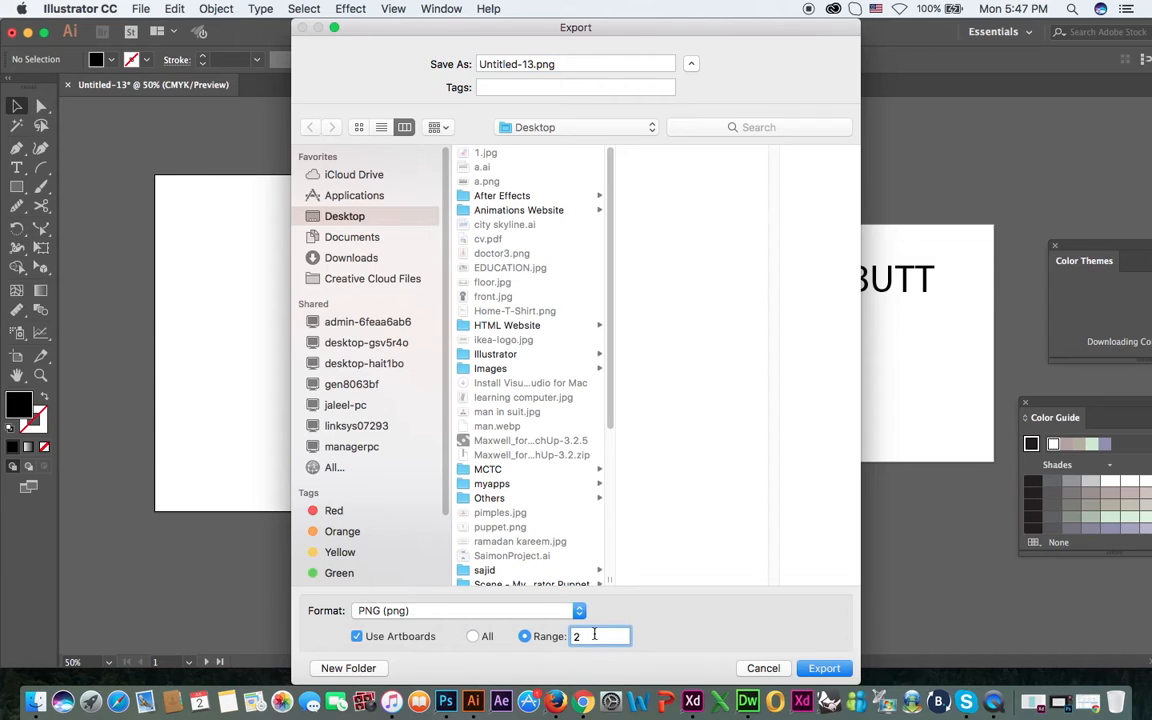
pyautogui.click(473, 637)
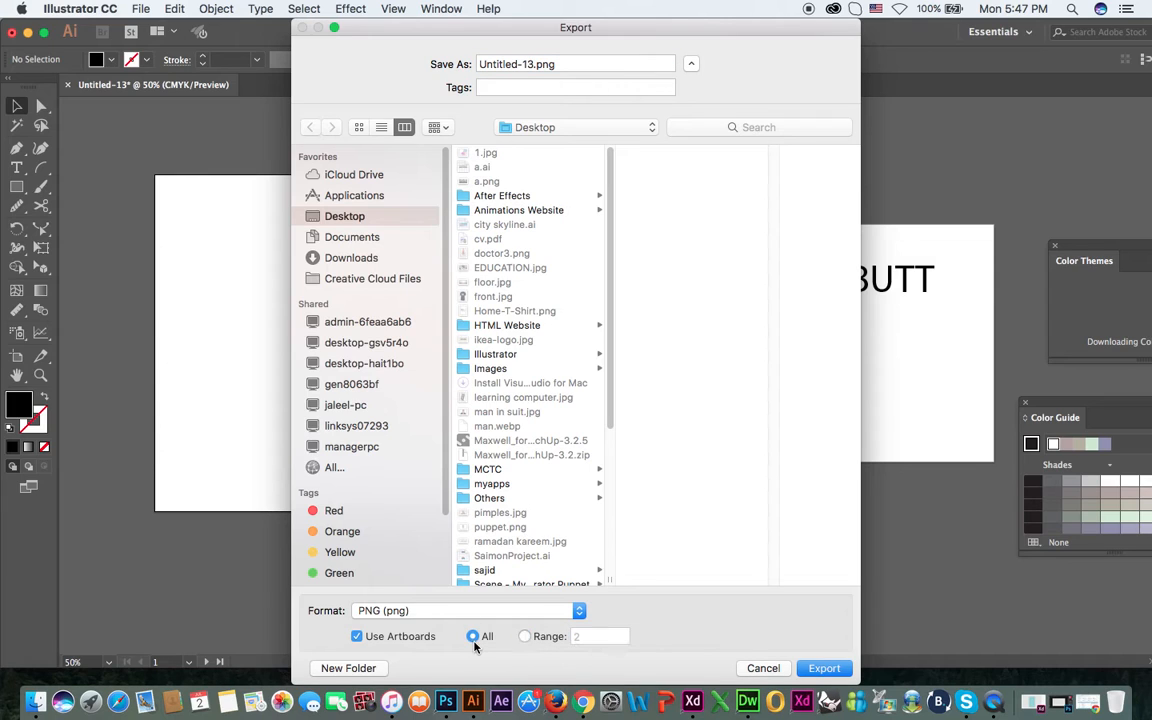
pyautogui.click(526, 637)
pyautogui.click(768, 668)
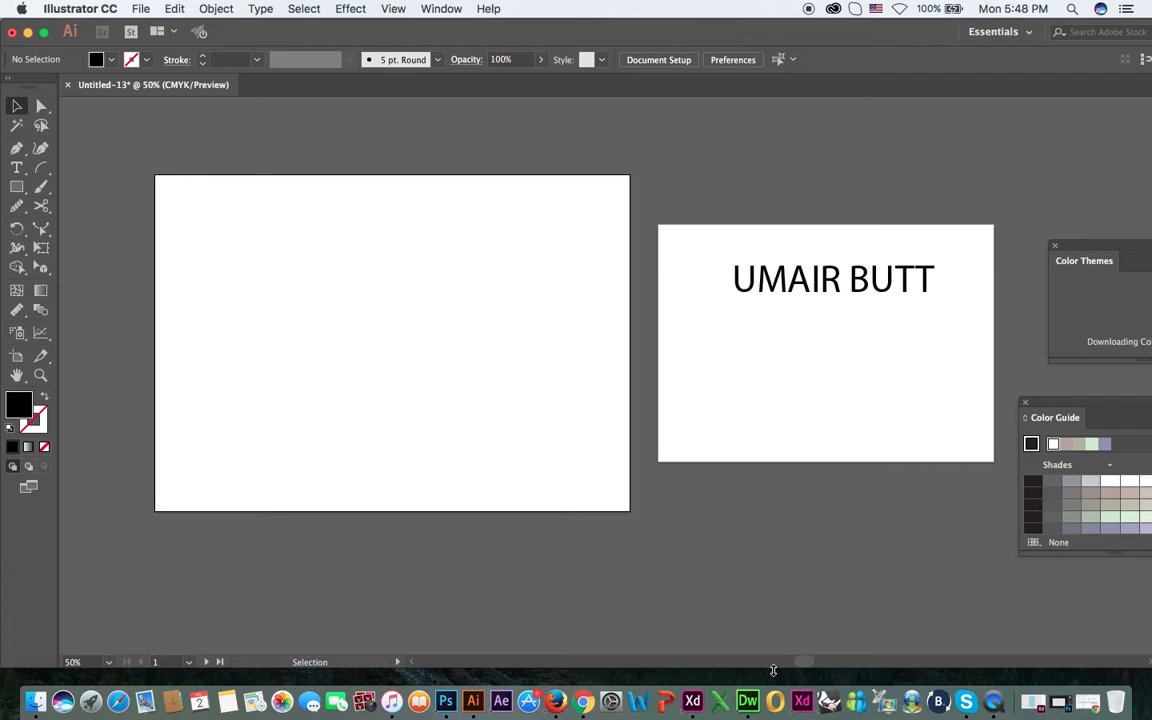
# Make the second artboard active and set the print settings to an artboard range of 2.
pyautogui.click(819, 368)
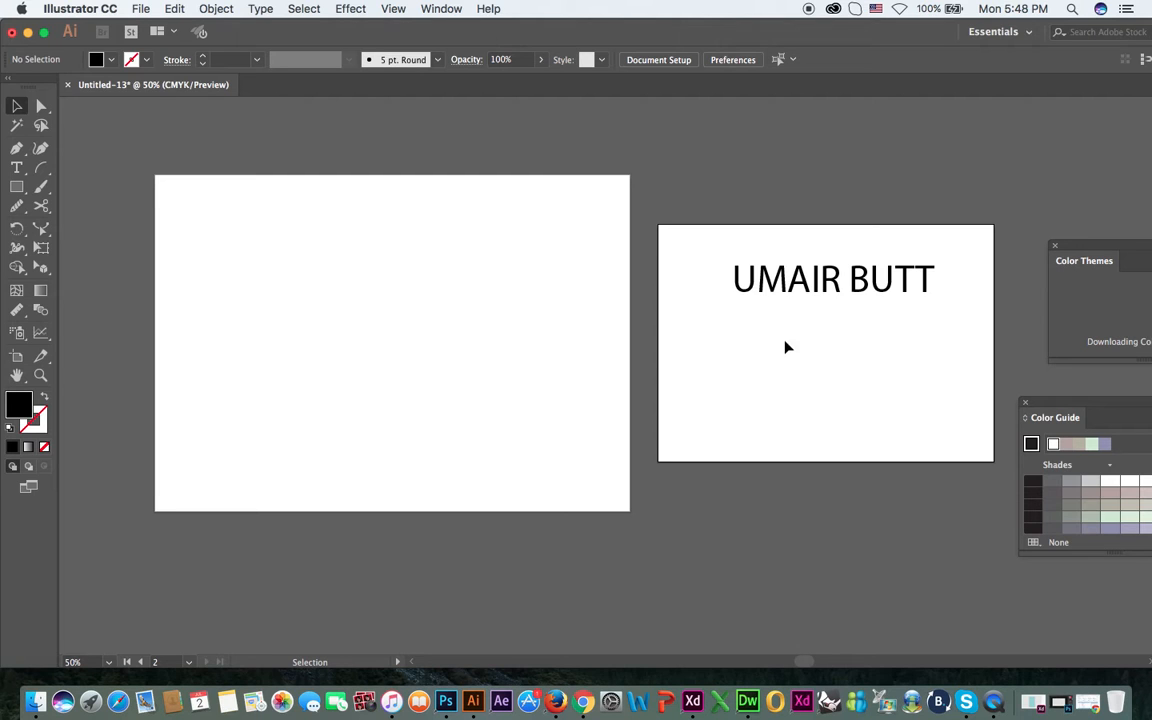
pyautogui.click(140, 9)
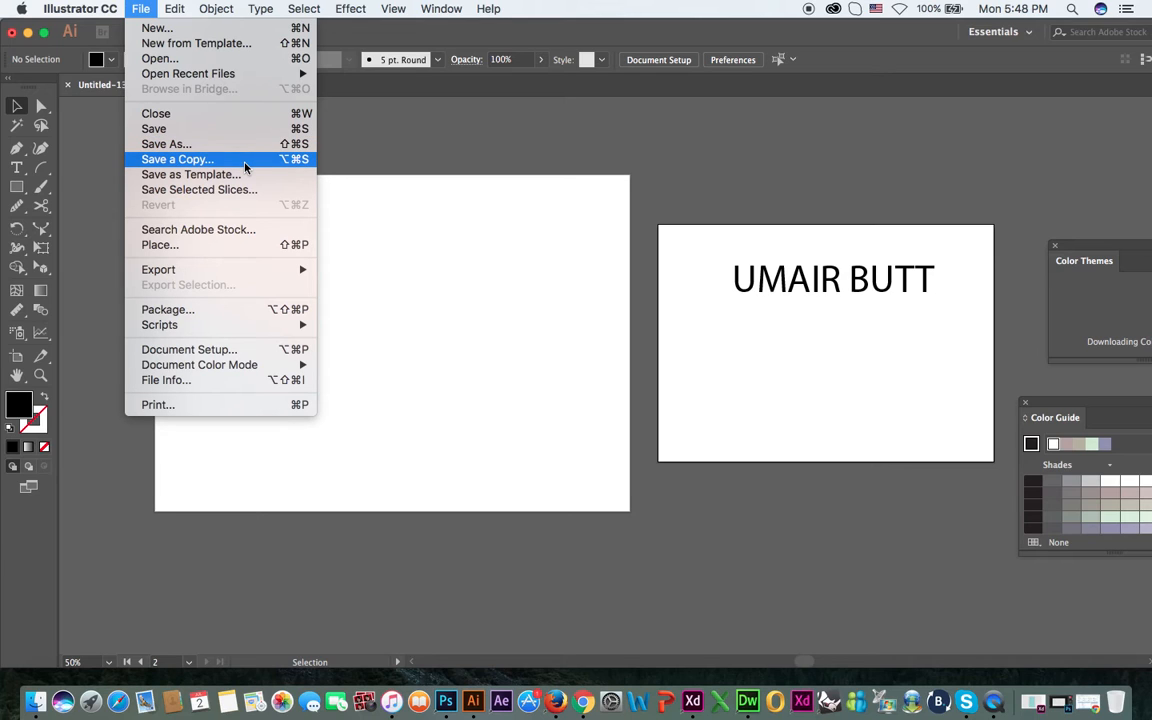
pyautogui.click(202, 406)
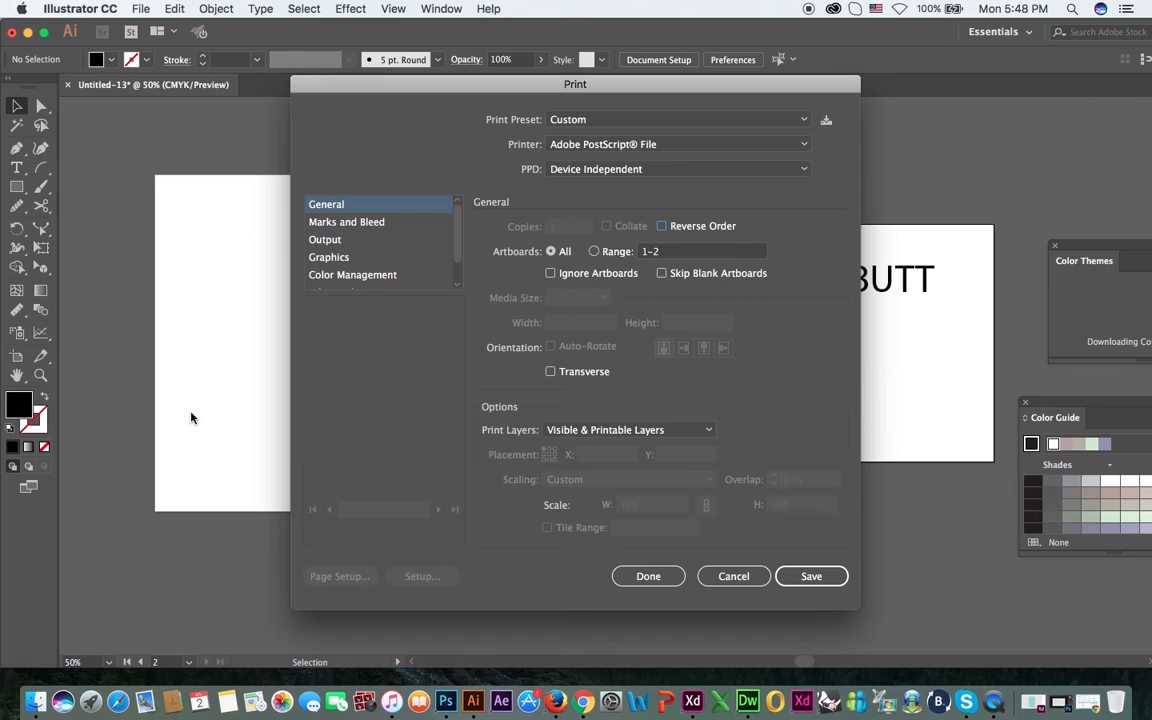
pyautogui.click(612, 252)
pyautogui.write('2')
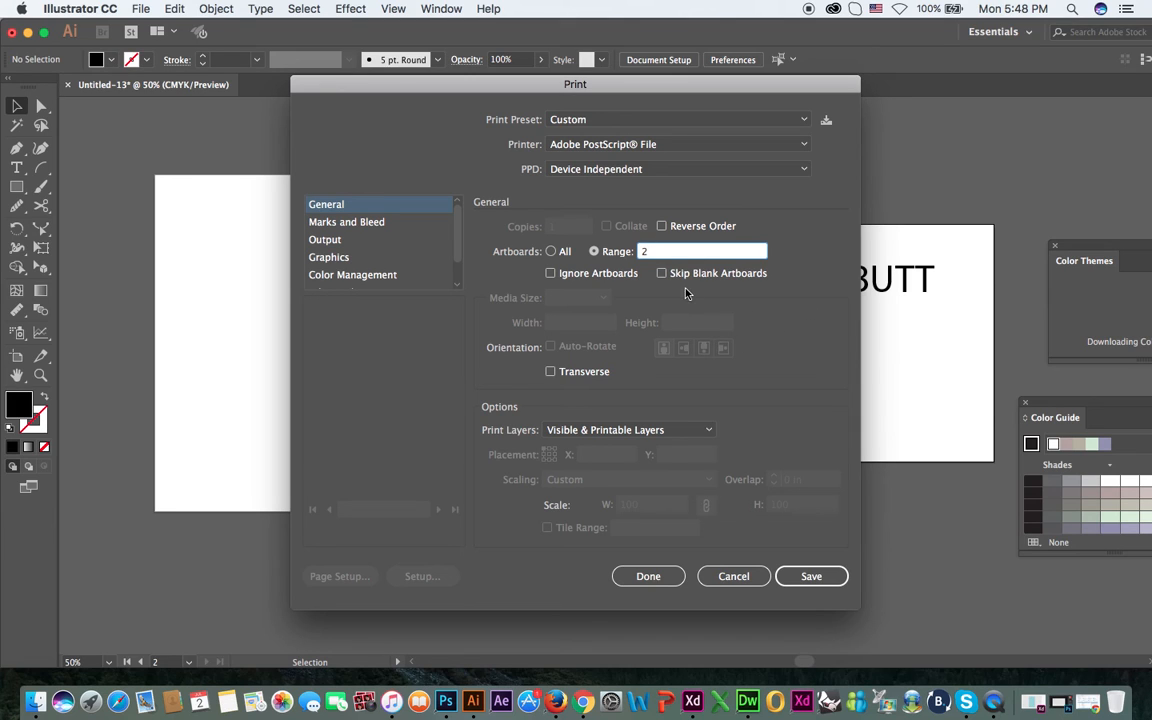